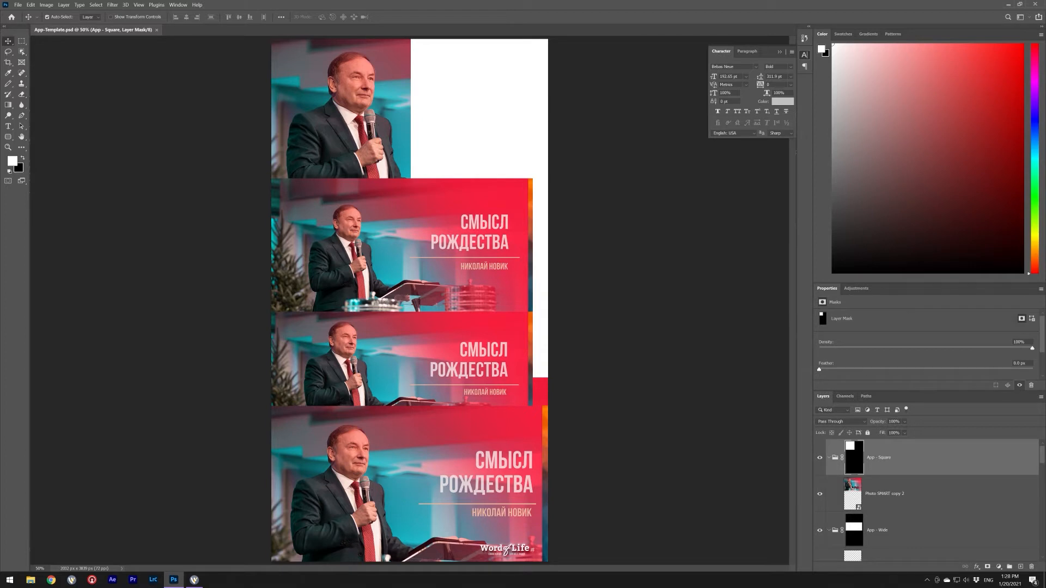
- Scroll to the Photo SMART layer and open its contents as Group 2.psb
scroll(925, 501, down, 5)
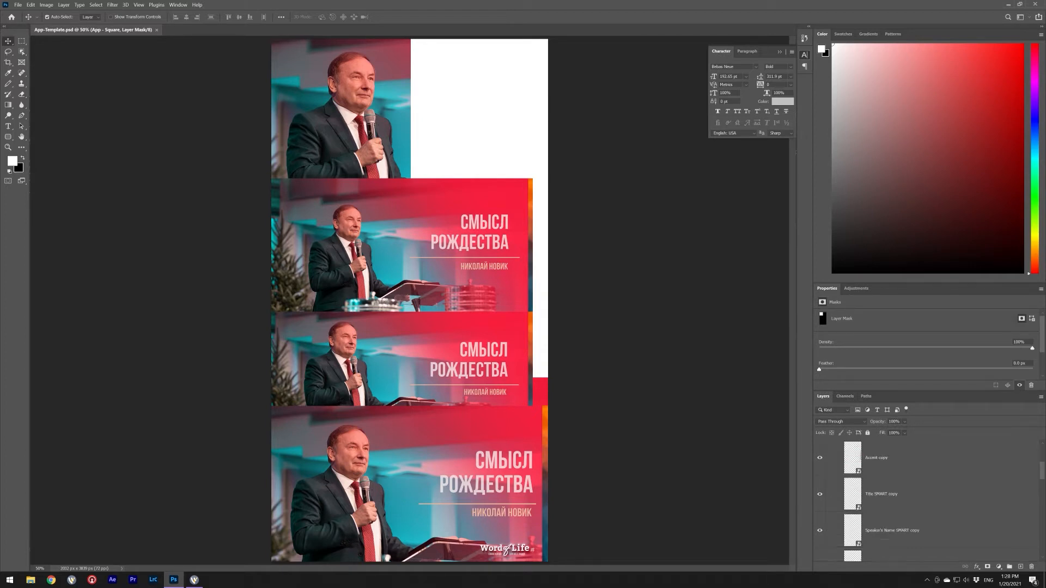
scroll(926, 496, up, 1)
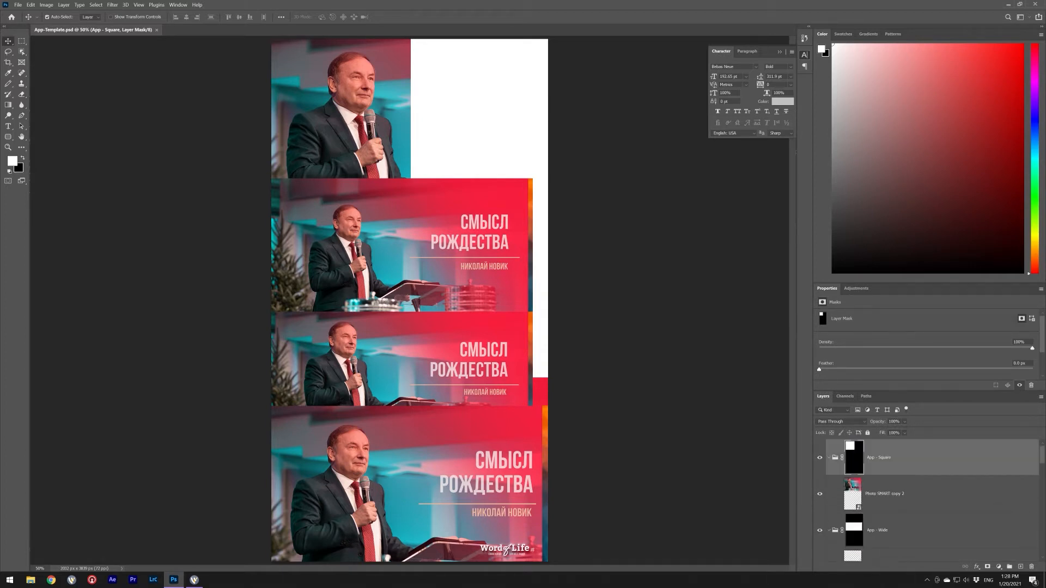
scroll(926, 496, down, 10)
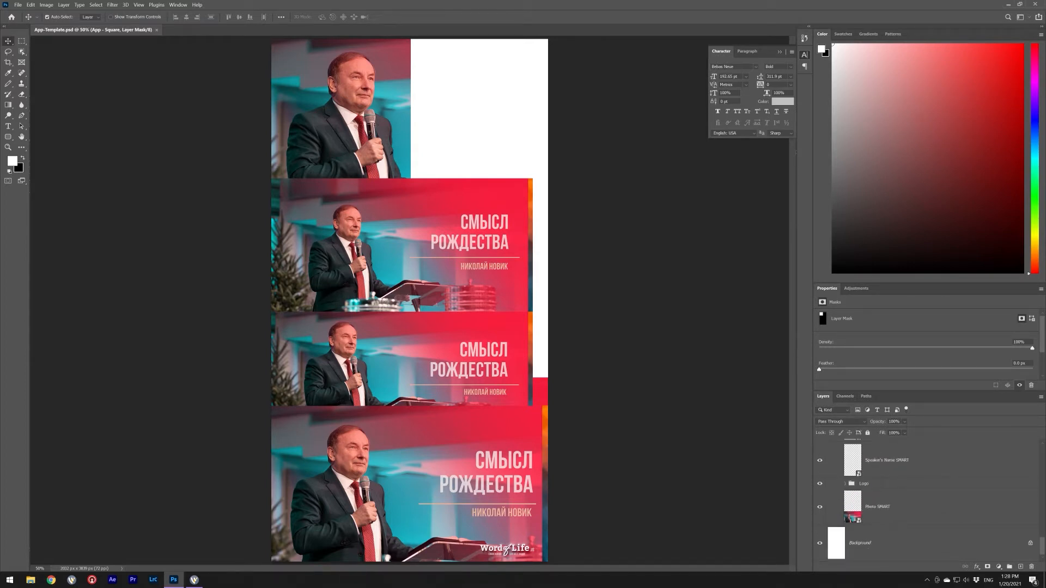
double_click(852, 510)
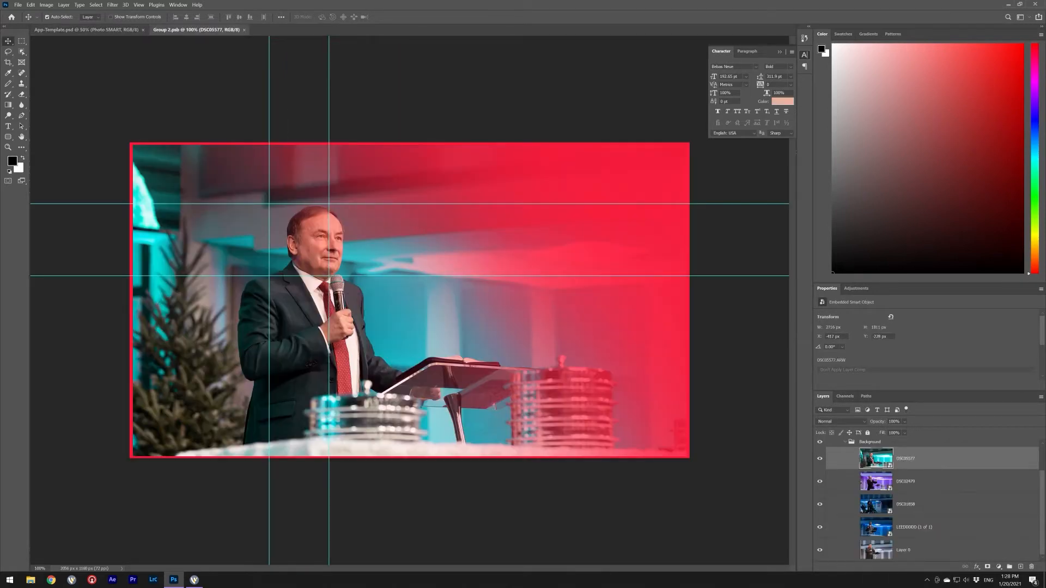
- Move the Photoshop window aside to reveal the raw photo DSC03183.ARW on the desktop
drag(273, 4, 408, 8)
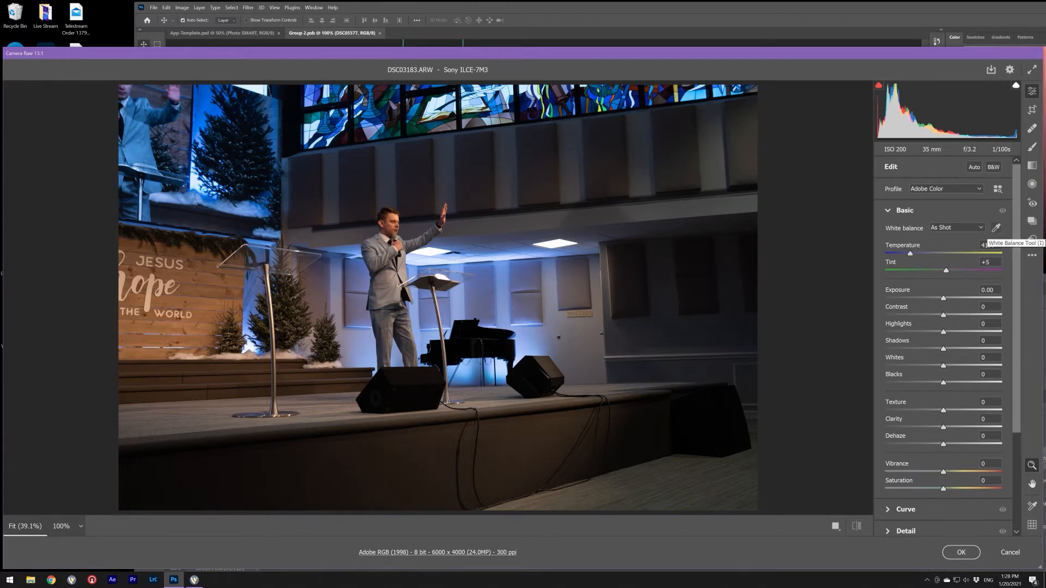
- Set white balance from a neutral spot, cooling Temperature to 2950
click(996, 228)
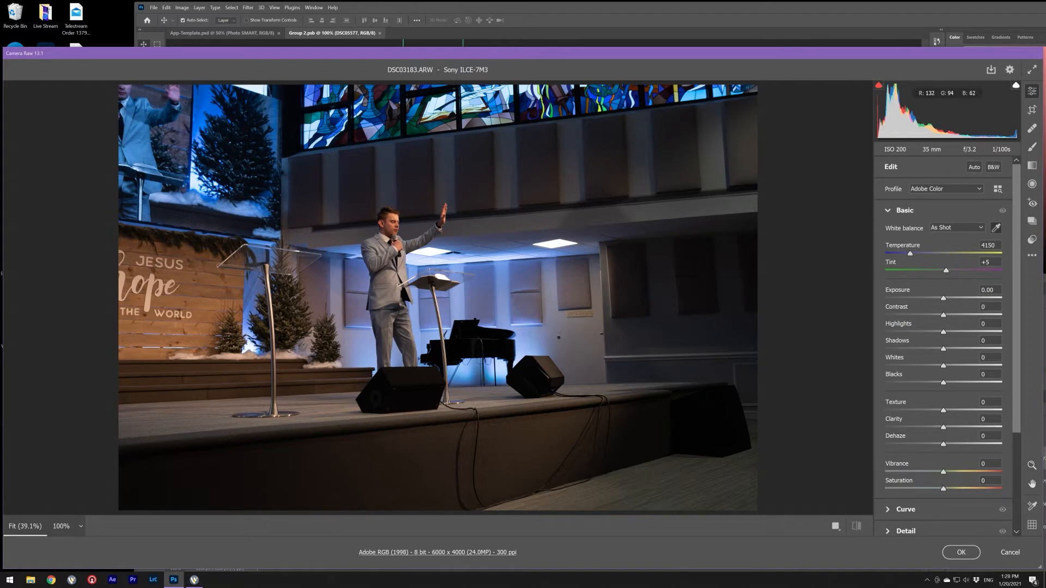
click(148, 288)
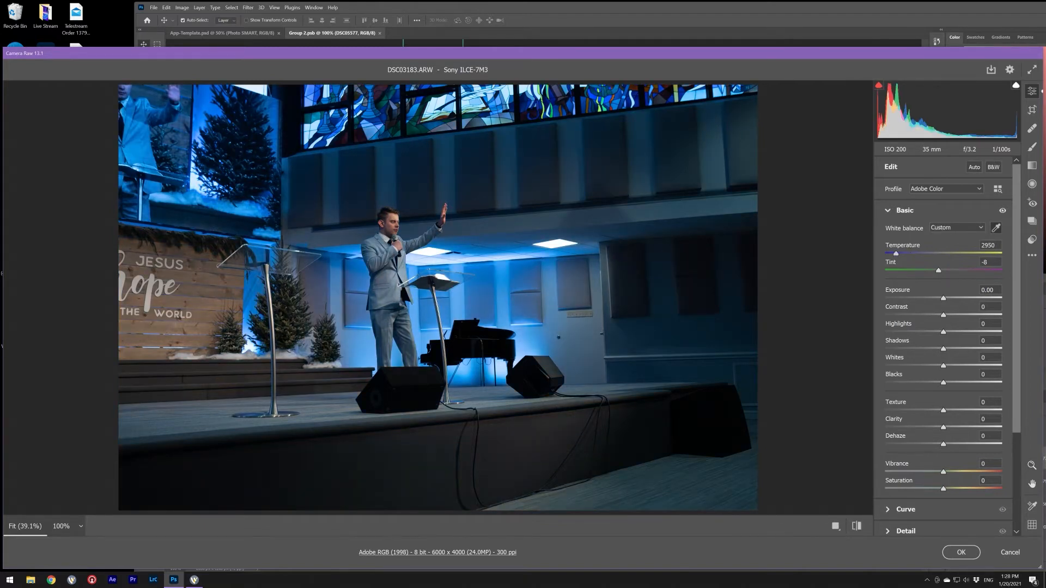
click(995, 228)
- Set Exposure +0.35, Contrast +11 and Saturation +4, then apply the Camera Raw edits
drag(943, 297, 947, 298)
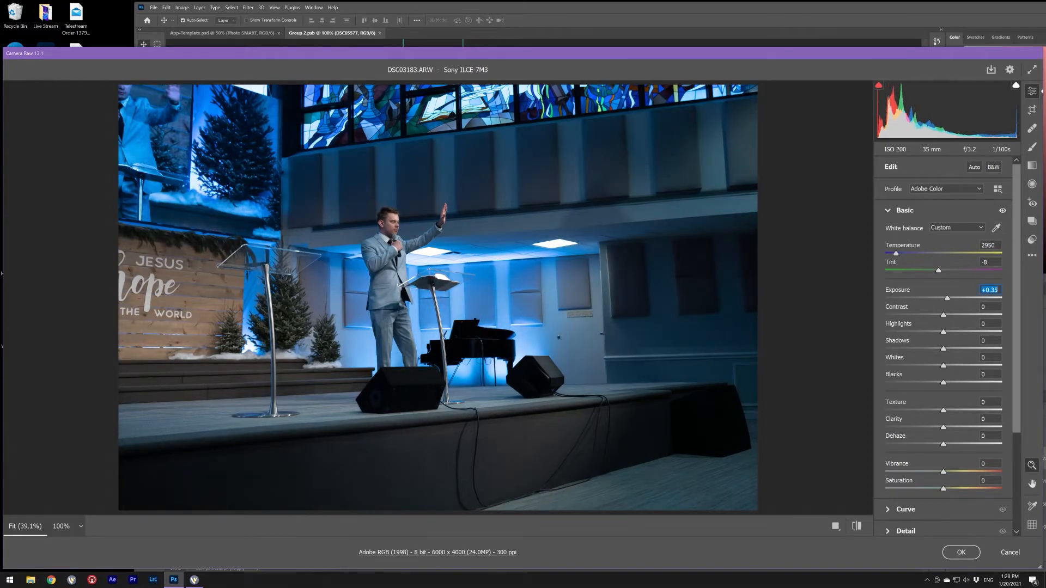
drag(943, 315, 947, 427)
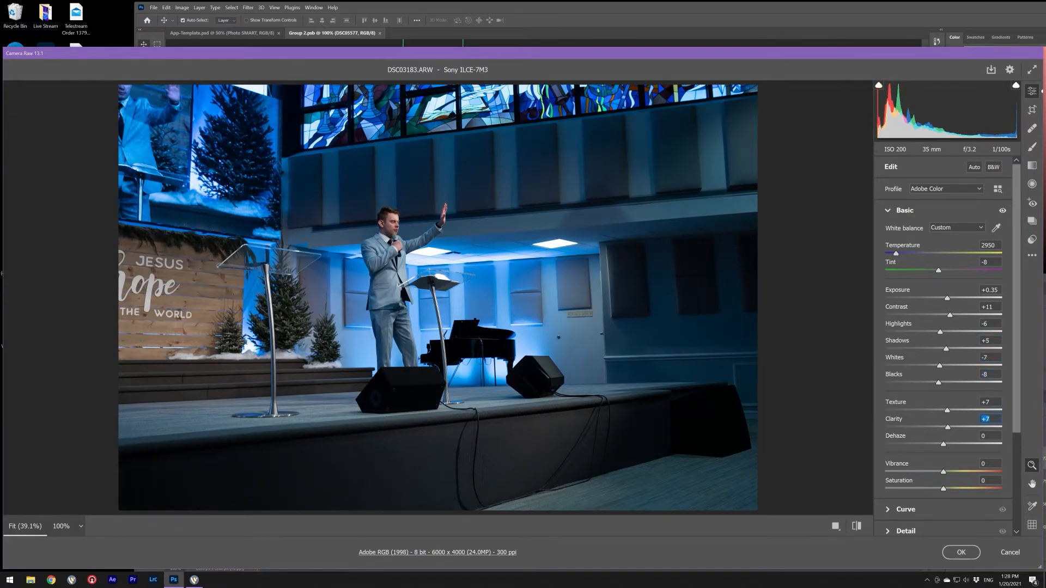
drag(943, 489, 943, 488)
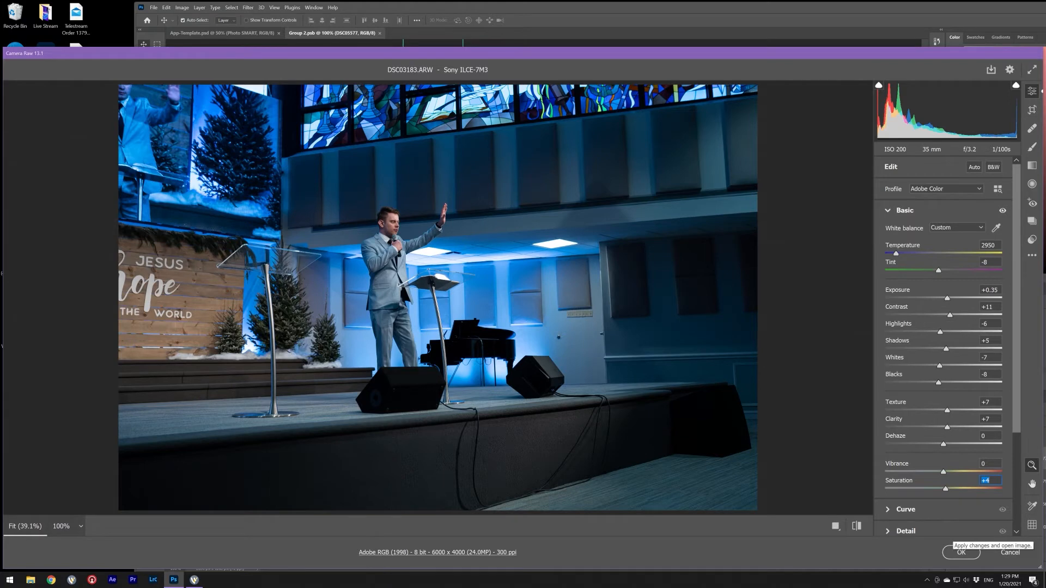
click(960, 552)
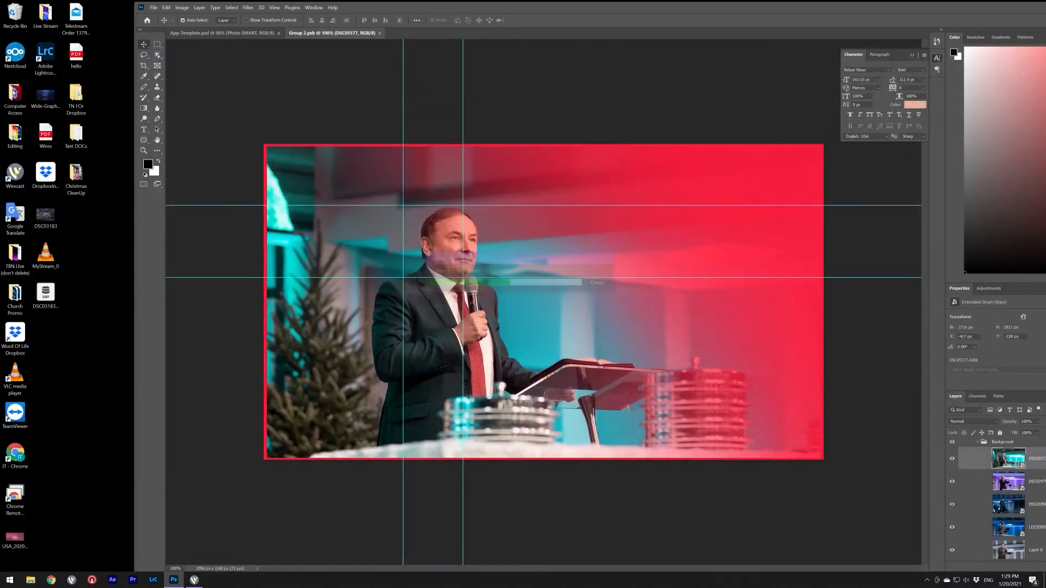
- Scale the placed DSC03183 photo to about 289% with the speaker left of centre, and commit
drag(559, 5, 528, 1)
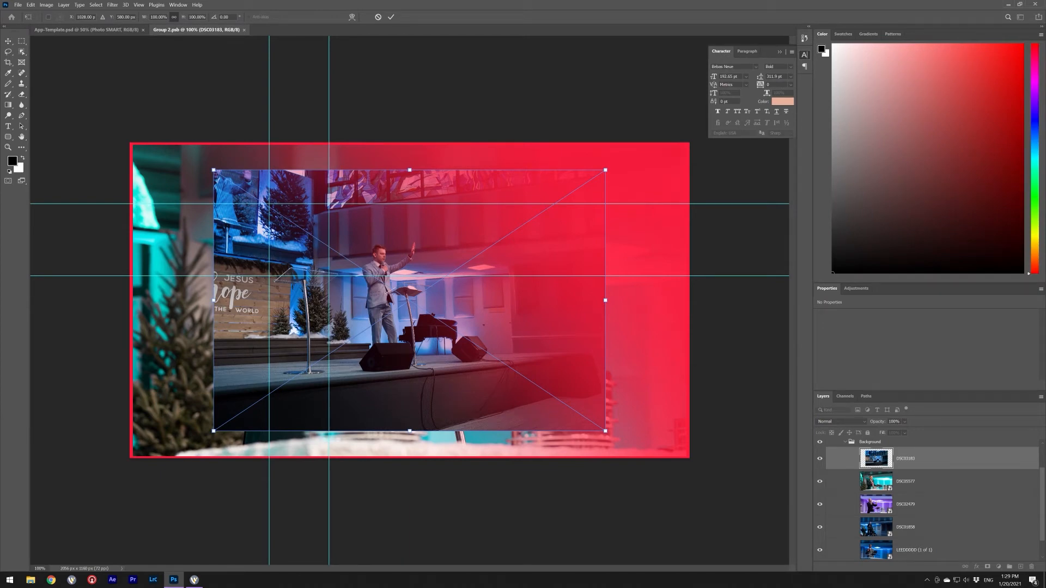
drag(605, 170, 962, 77)
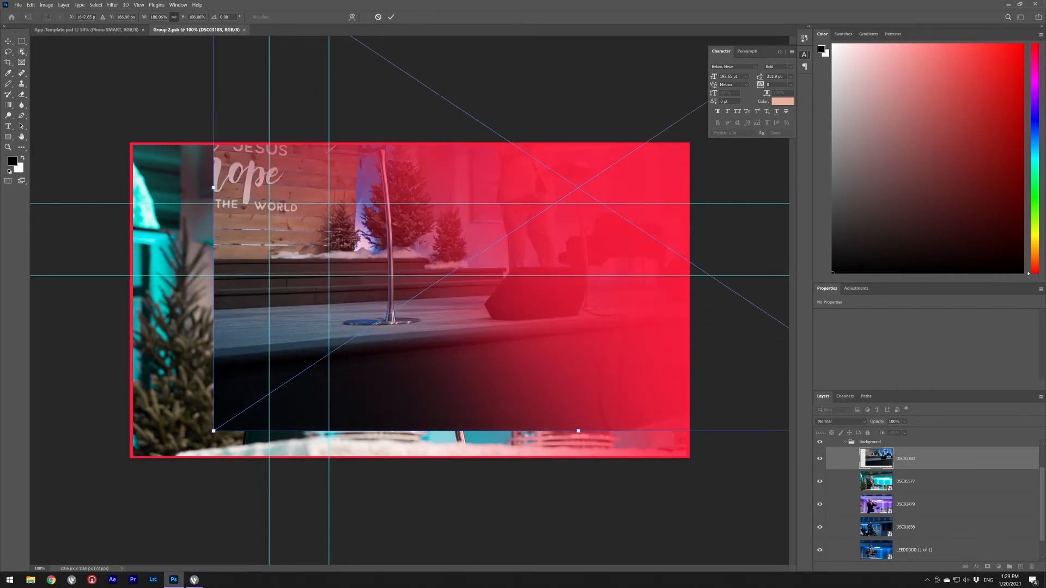
drag(213, 431, 24, 579)
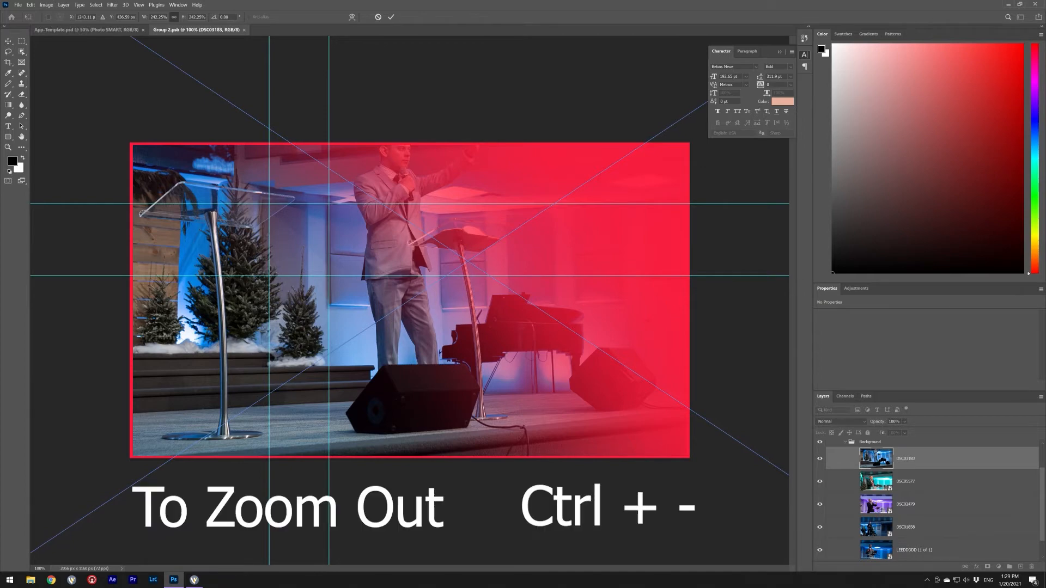
key(ctrl+minus)
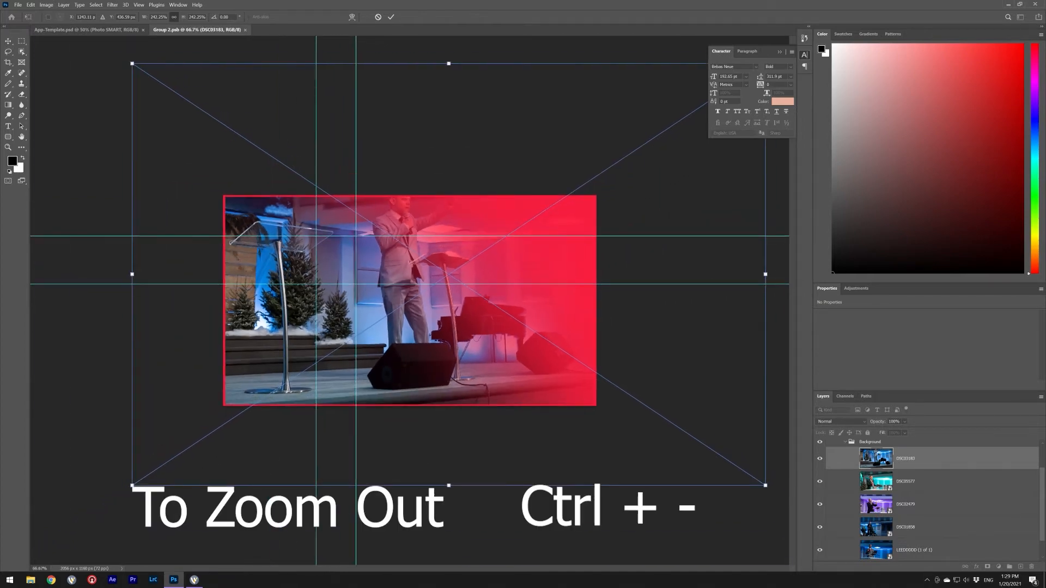
drag(132, 485, 41, 546)
drag(287, 346, 272, 386)
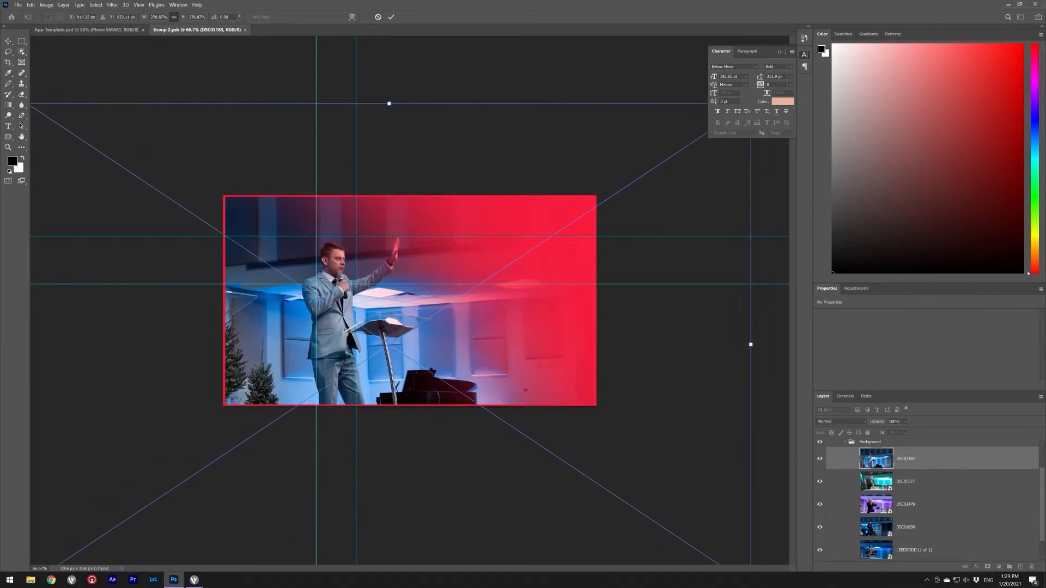
click(779, 52)
drag(751, 104, 782, 82)
mouse_move(523, 272)
mouse_down()
mouse_move(504, 287)
mouse_move(516, 271)
mouse_up()
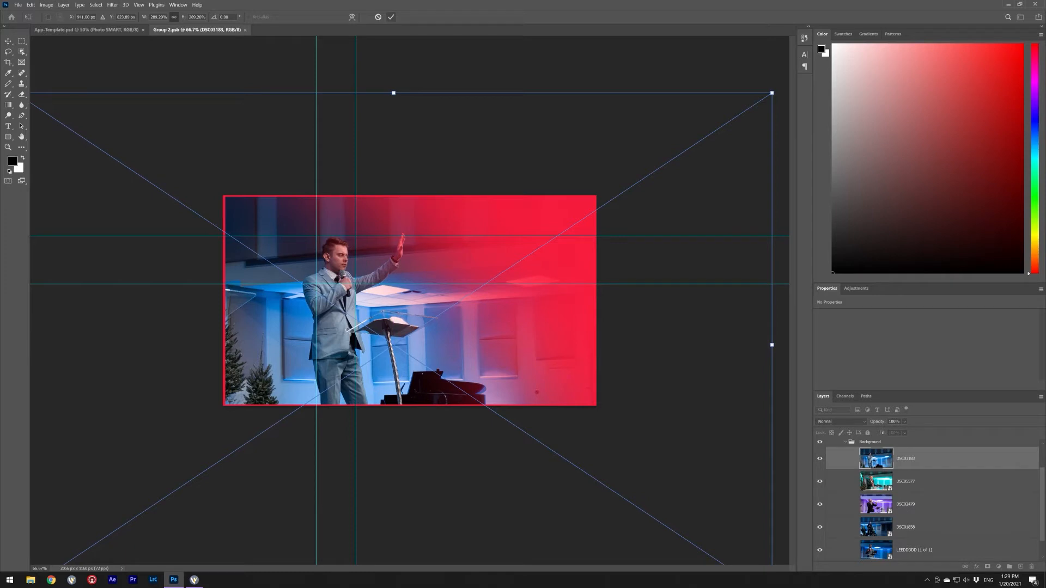
key(Return)
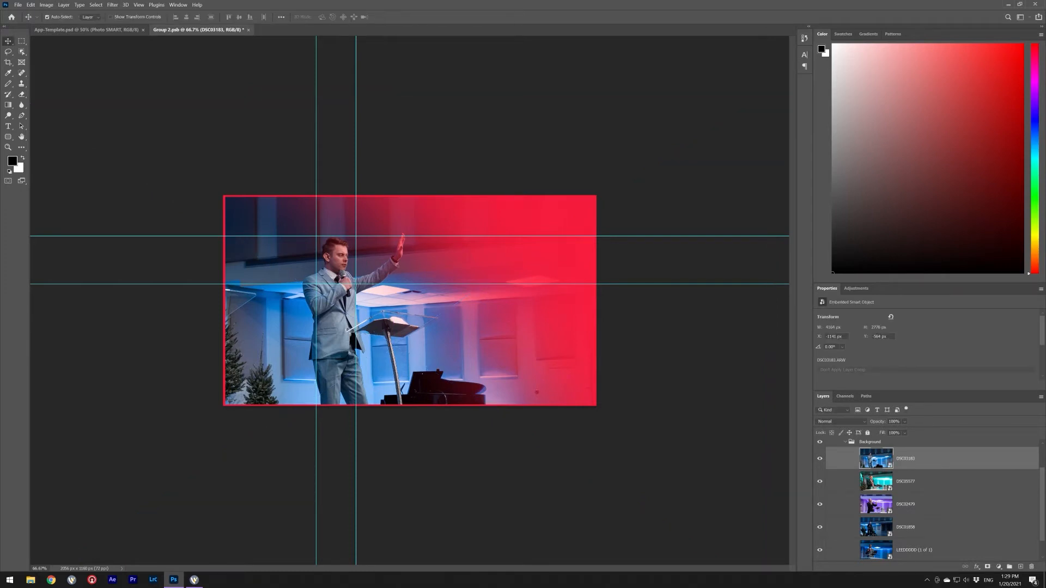
scroll(931, 499, up, 2)
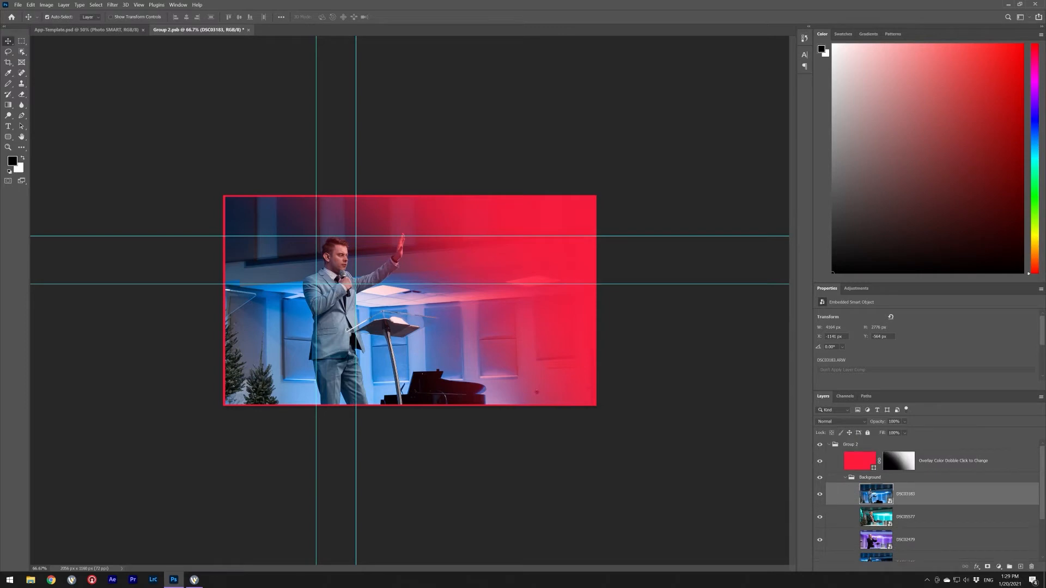
- Delete the unused old DSC05577 photo layer
scroll(932, 499, down, 2)
scroll(931, 498, up, 2)
click(932, 516)
key(Delete)
key(Delete)
key(Delete)
key(Delete)
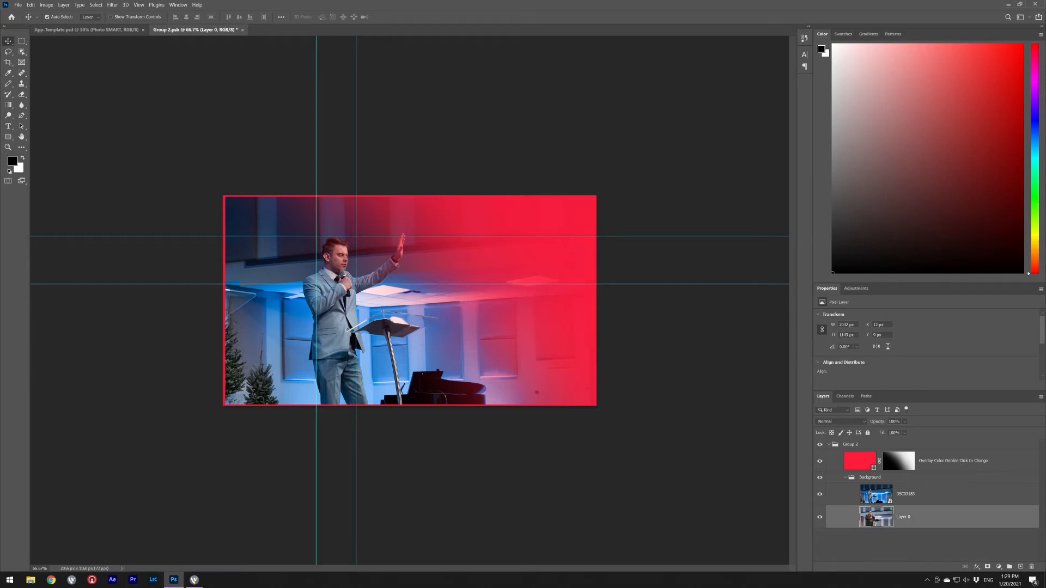
- Open the Overlay Color fill and try maroon 752c36, grey-green and blue shades
click(859, 460)
double_click(860, 460)
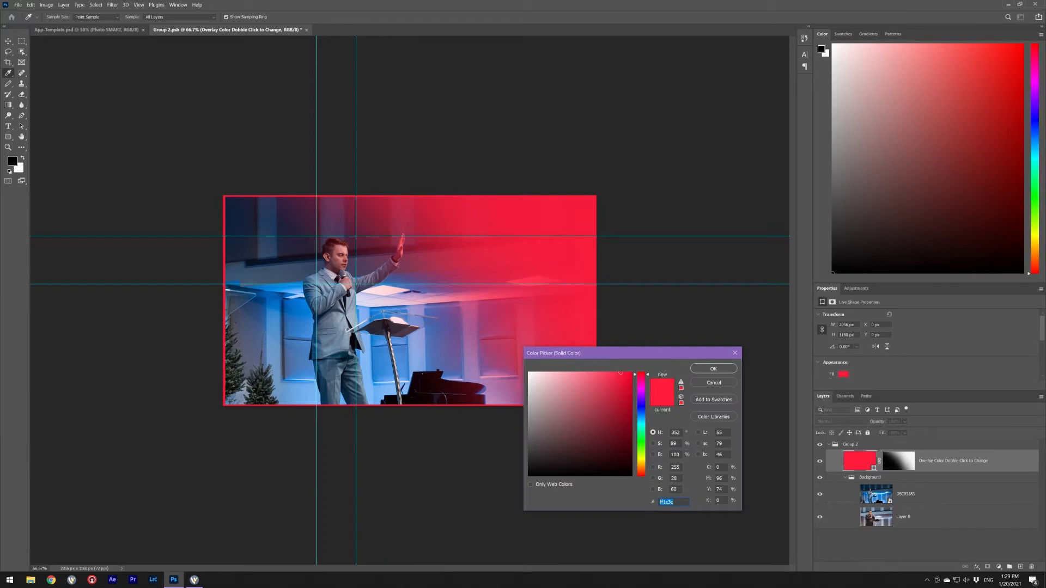
click(735, 353)
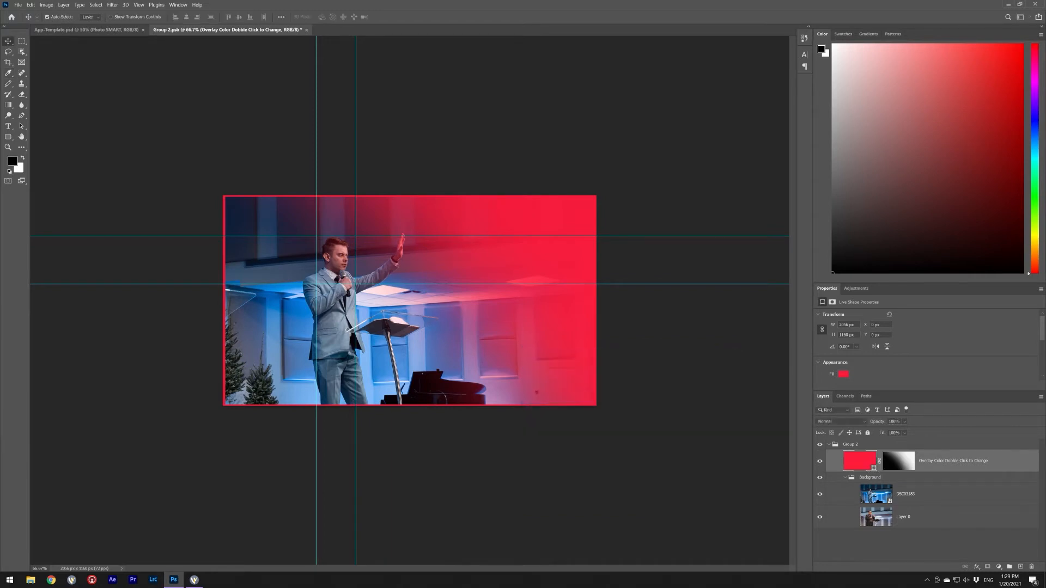
double_click(863, 462)
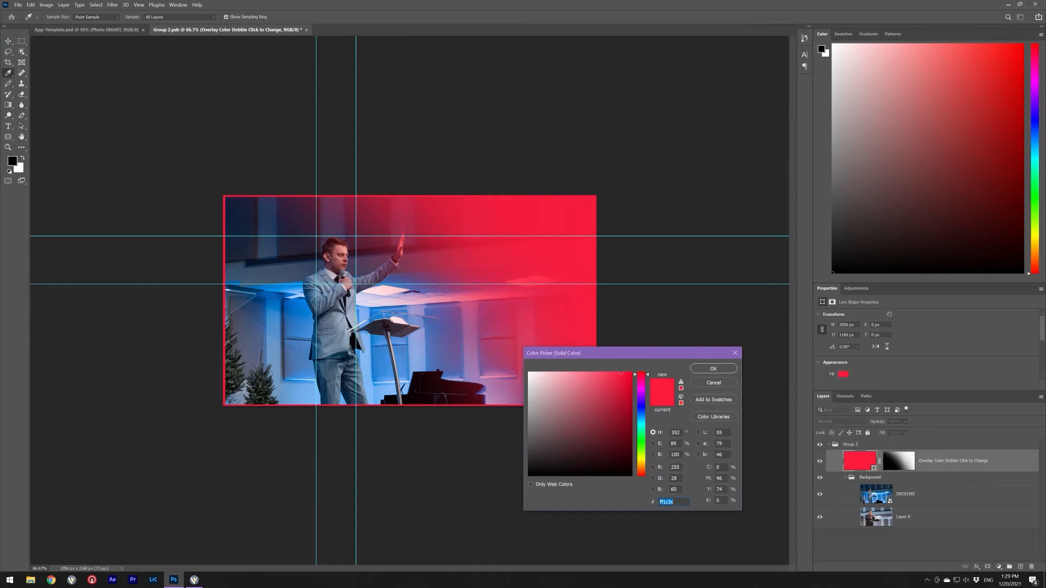
text(752c36)
click(585, 438)
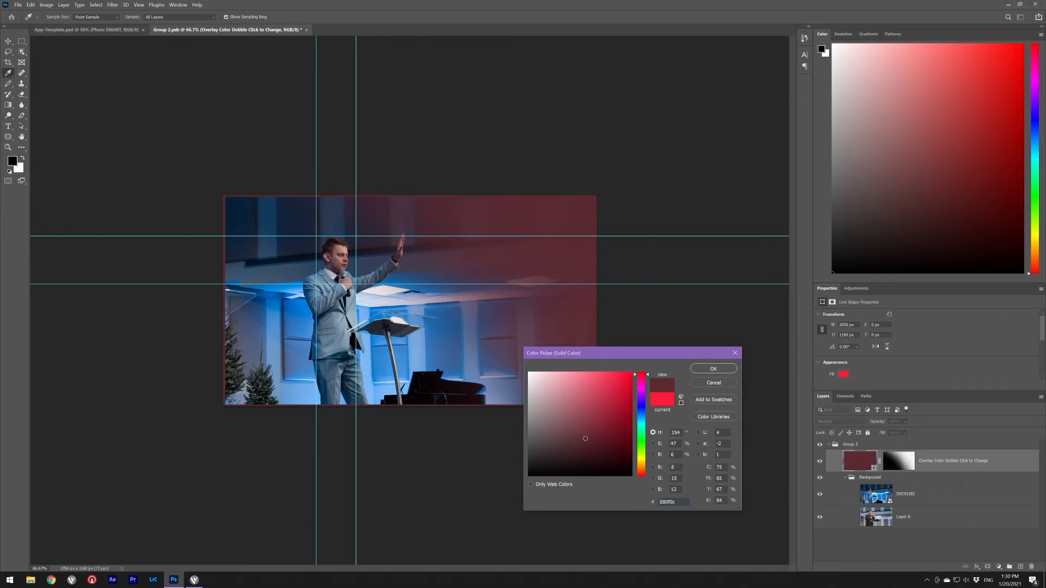
click(641, 447)
click(552, 453)
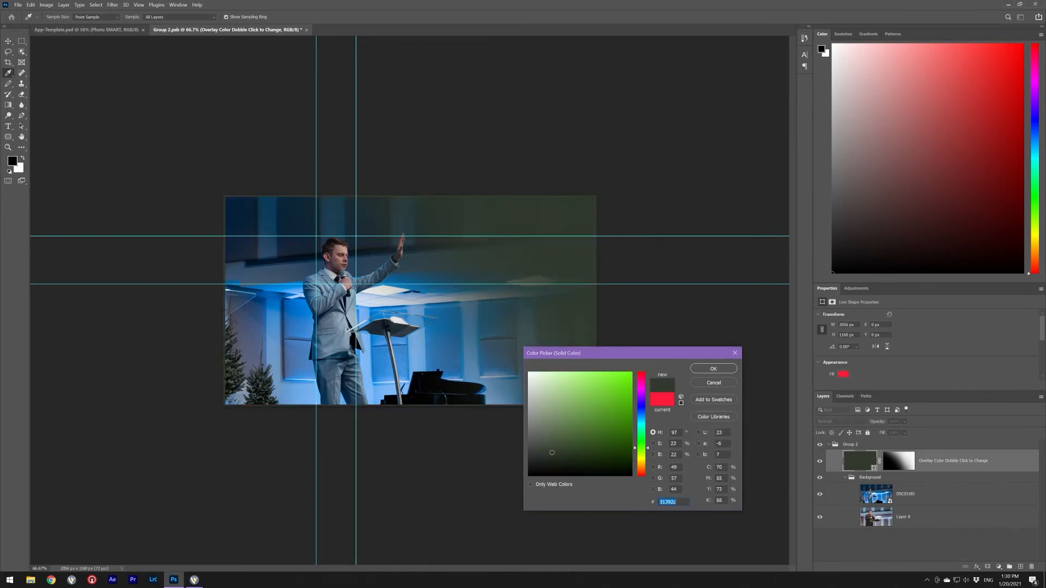
click(641, 417)
click(617, 425)
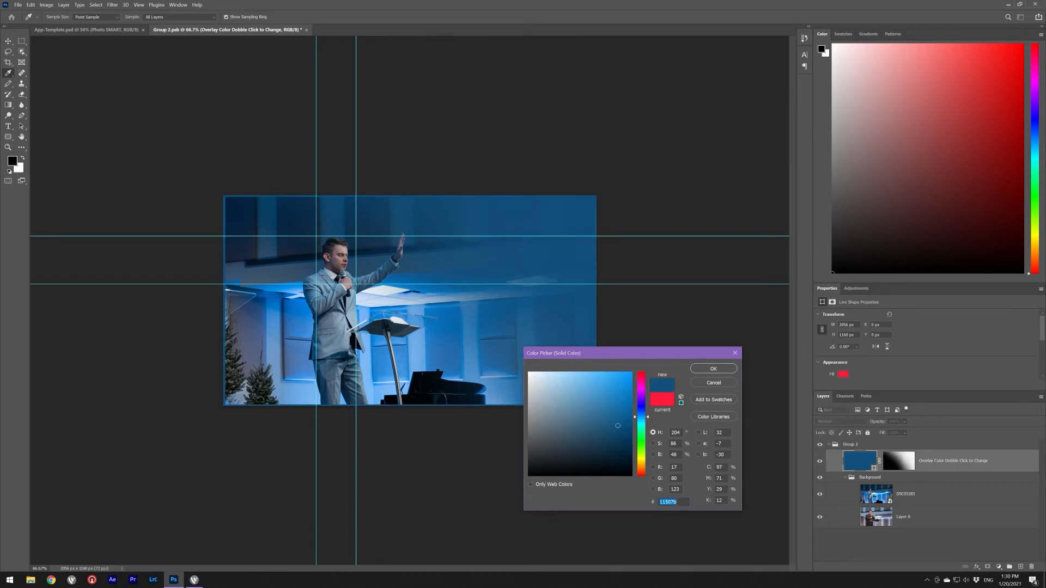
- Settle on a dark green overlay around 2a5d2a/316a31 and close Group 2.psb
click(641, 445)
click(563, 465)
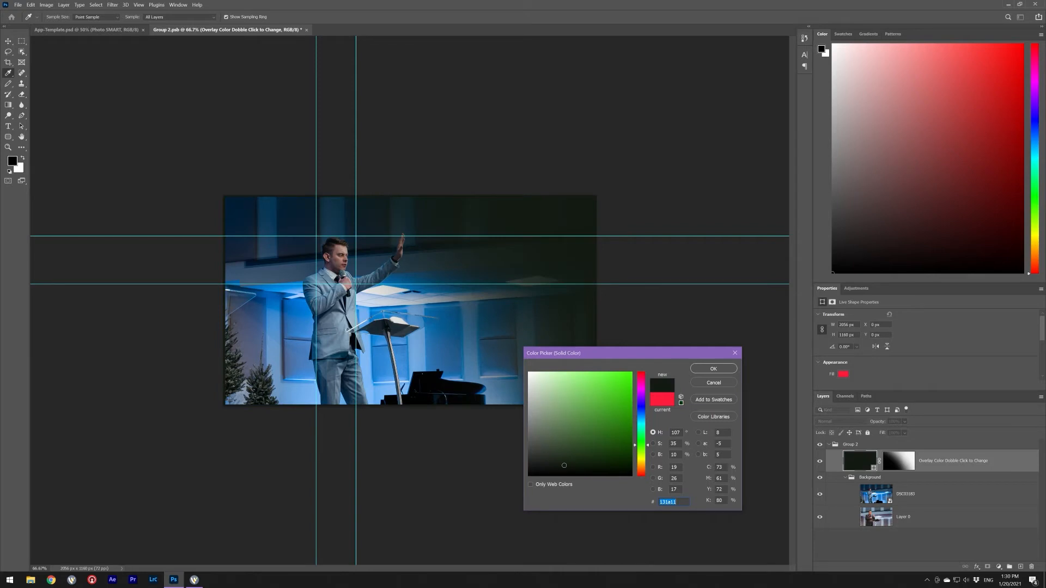
click(640, 376)
mouse_move(563, 465)
mouse_down()
mouse_move(611, 388)
mouse_move(607, 404)
mouse_move(599, 382)
mouse_move(592, 398)
mouse_up()
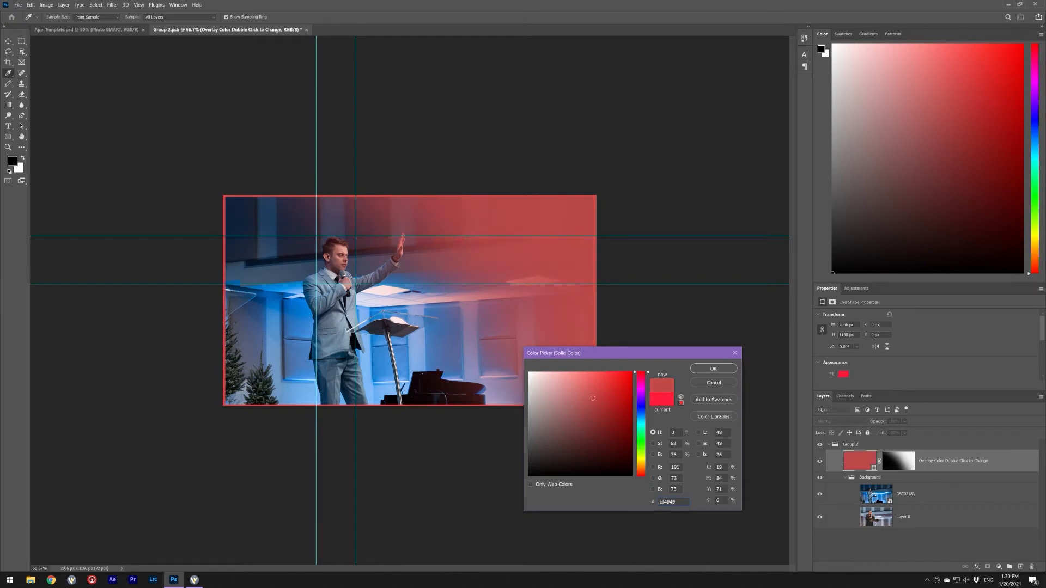
click(272, 229)
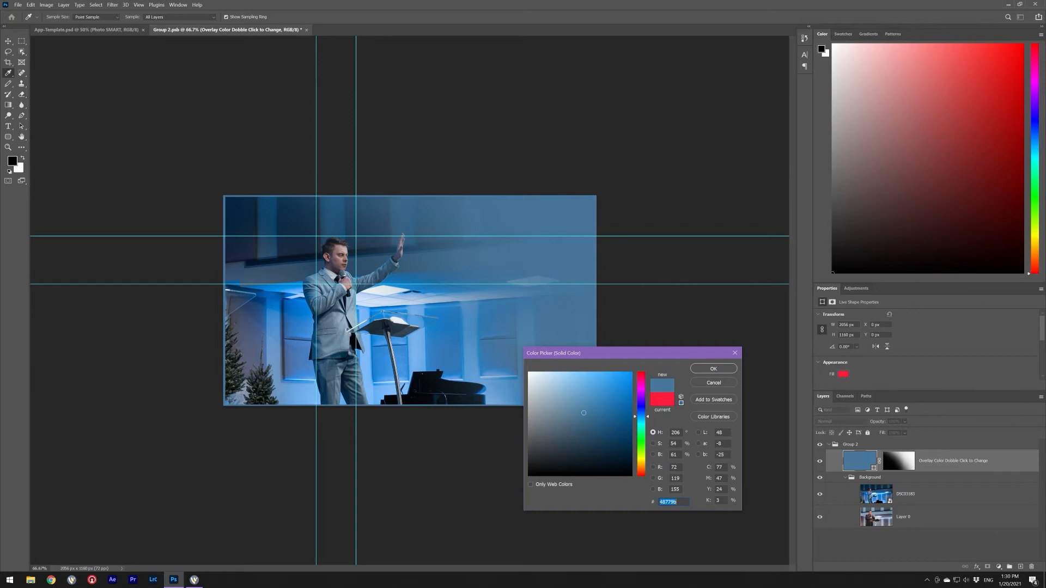
drag(490, 245, 572, 229)
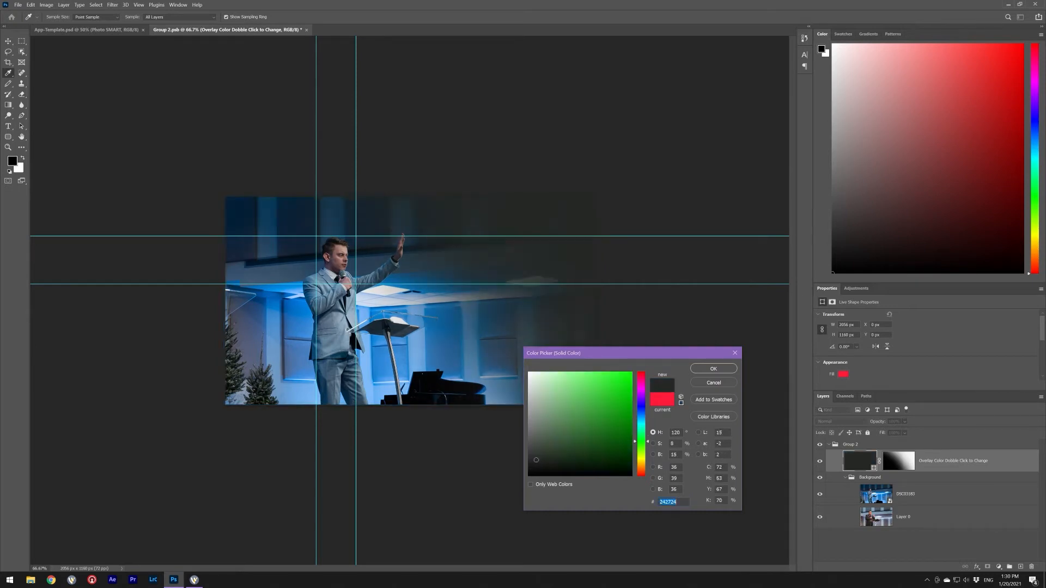
text(2a5d2a)
drag(585, 440, 578, 441)
click(713, 368)
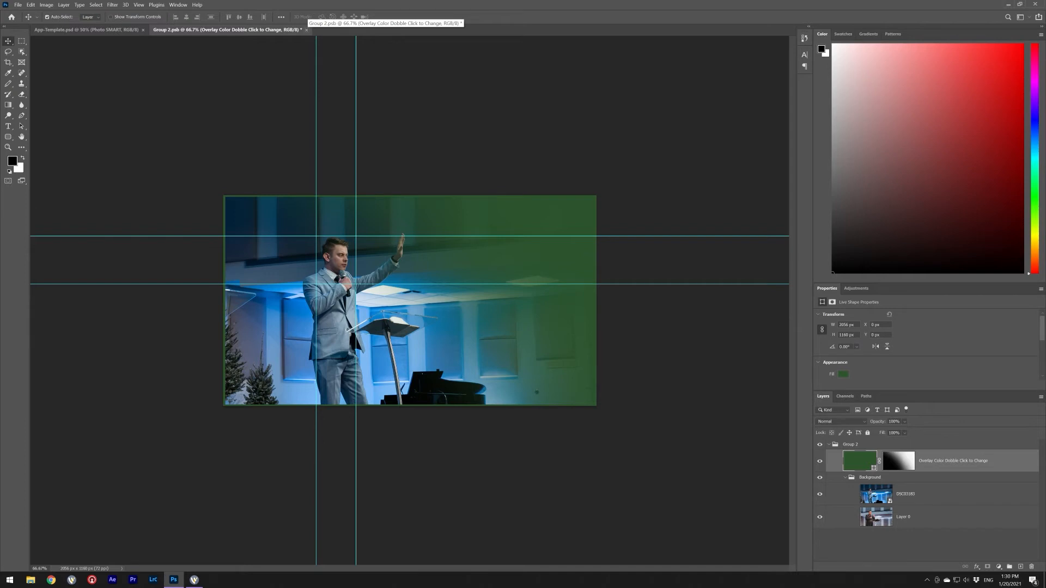
click(306, 30)
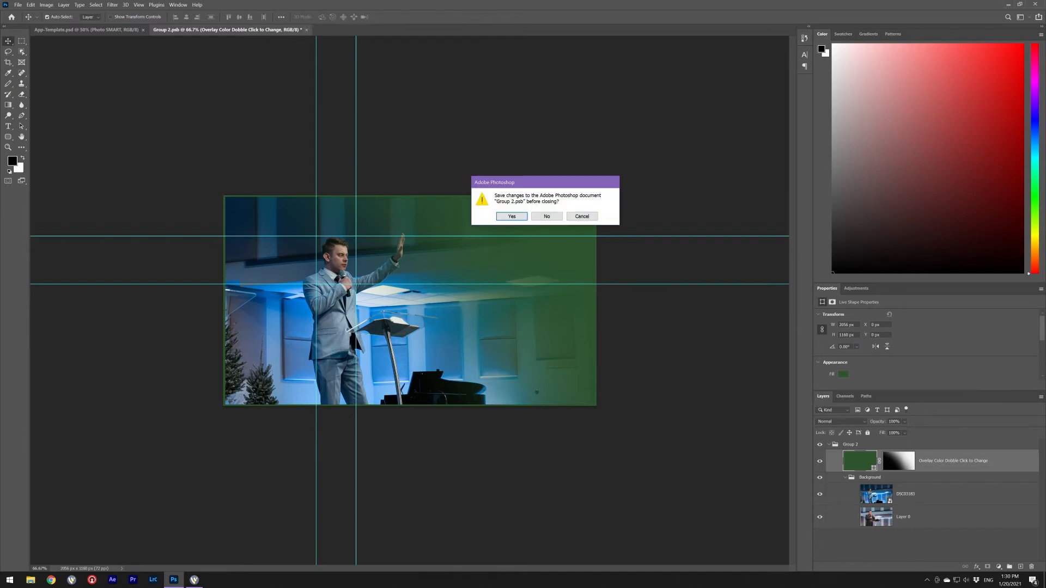
- Save Group 2.psb, then shrink and shift the top square layout's photo left
key(Return)
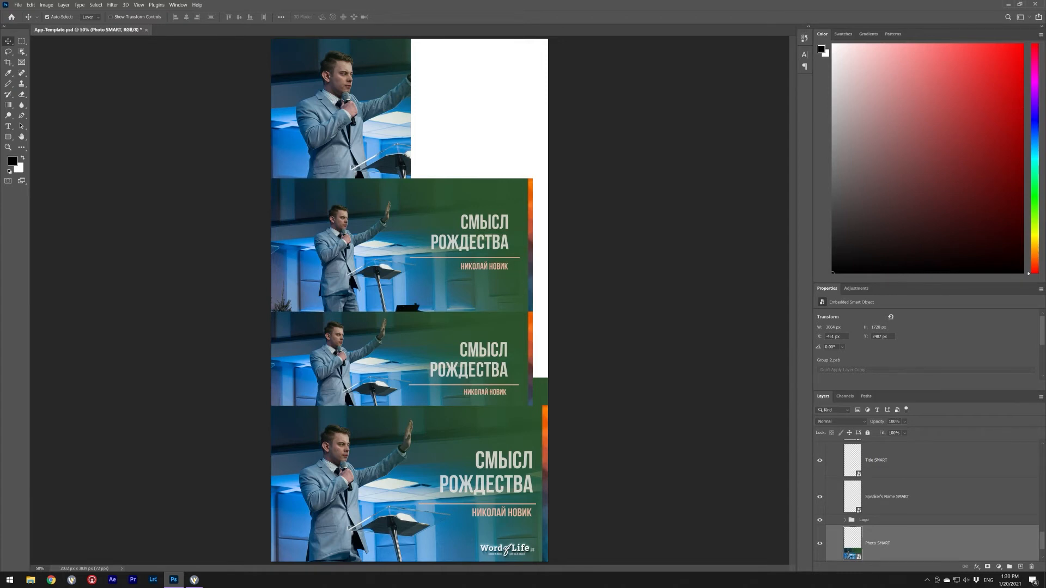
click(343, 114)
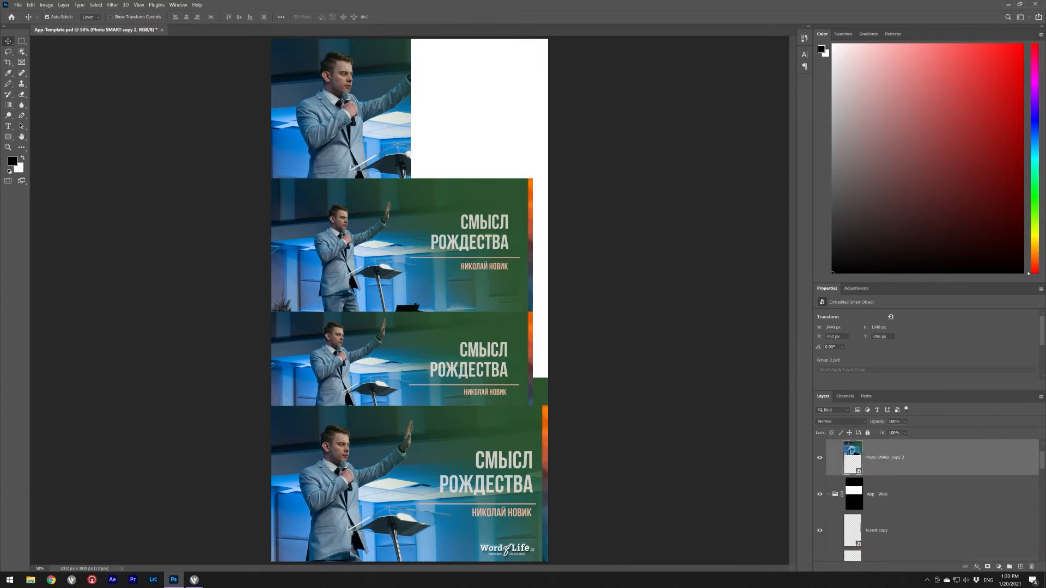
key(ctrl+t)
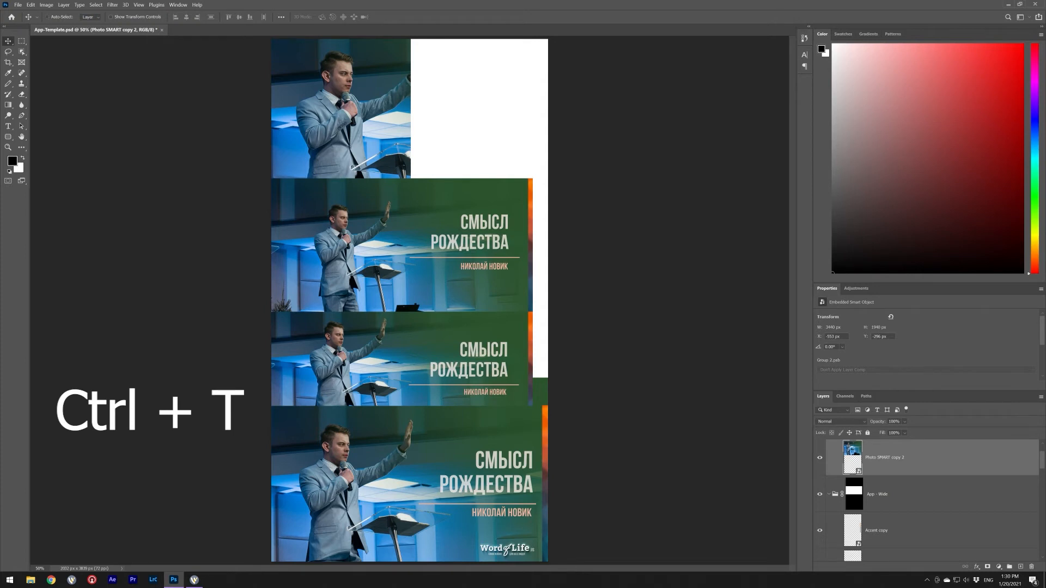
drag(337, 83, 319, 93)
drag(174, 264, 202, 249)
drag(324, 137, 310, 103)
drag(304, 126, 306, 126)
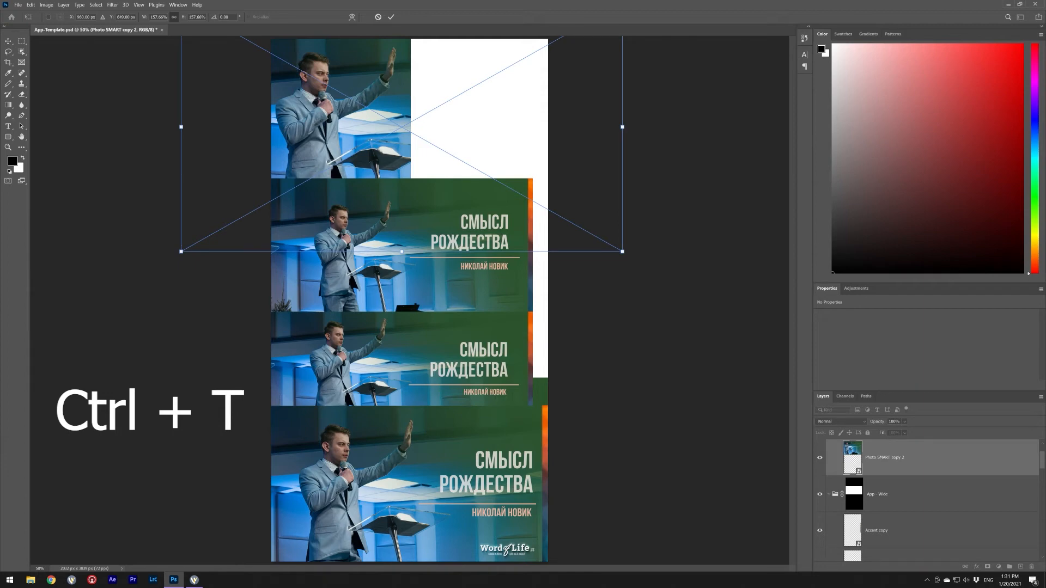
click(391, 17)
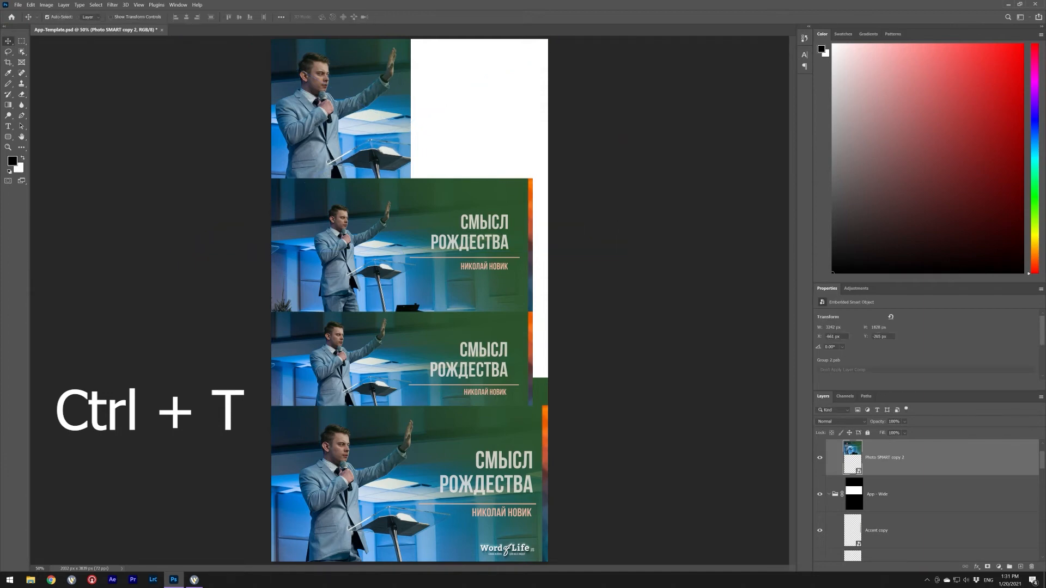
- Enlarge the second layout's photo and nudge it down and right
click(359, 245)
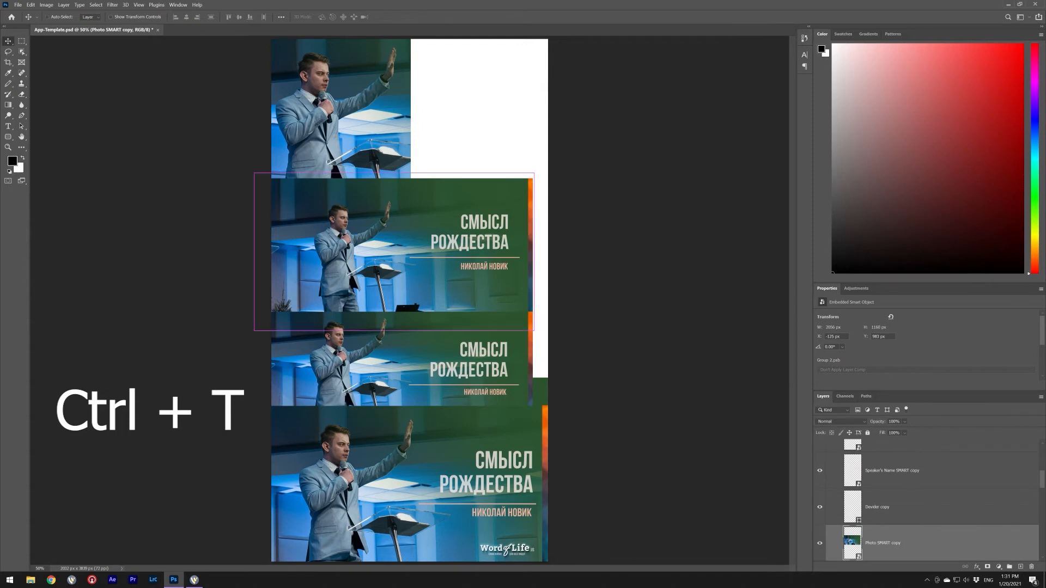
key(ctrl+t)
drag(534, 173, 590, 141)
drag(302, 283, 281, 279)
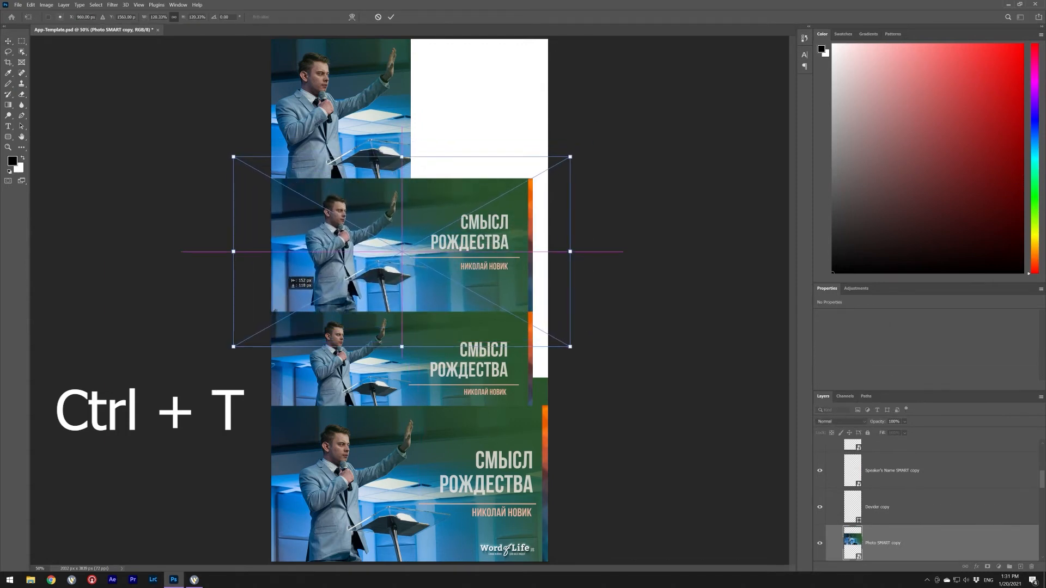
click(391, 17)
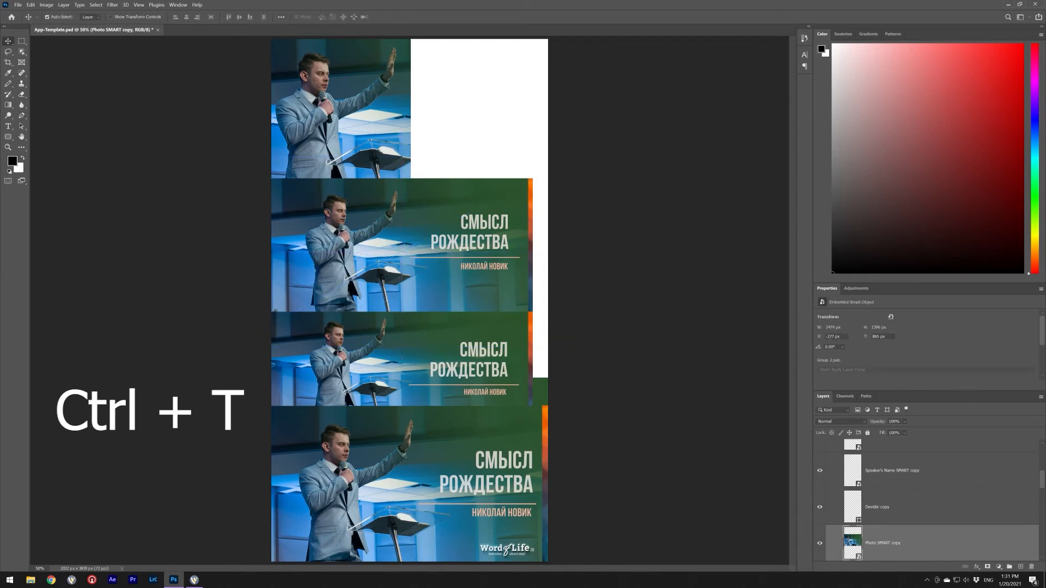
drag(340, 335, 342, 344)
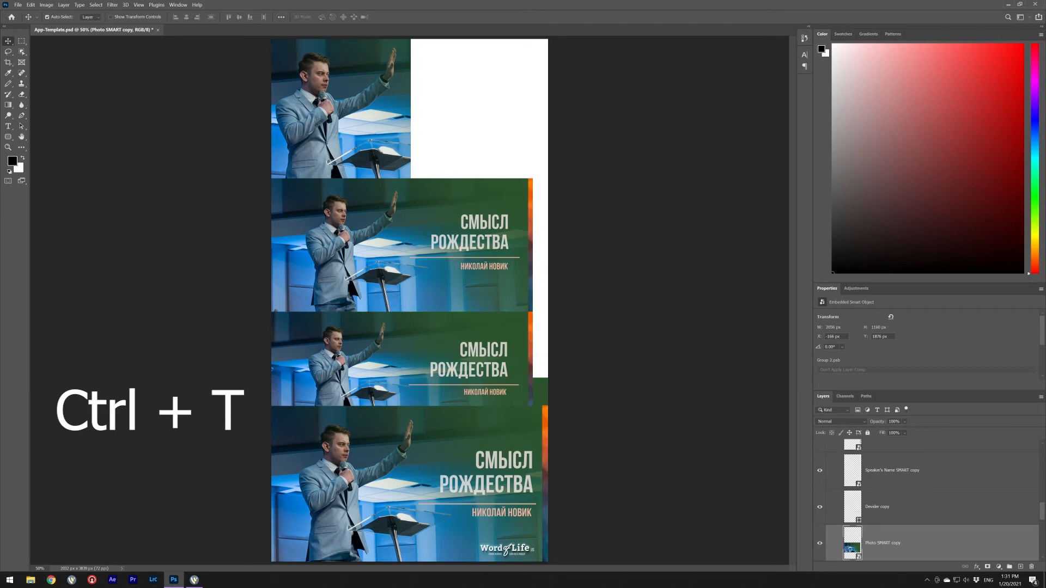
- Enlarge the bottom layout's photo and shift it down-left to fill its panel
click(348, 477)
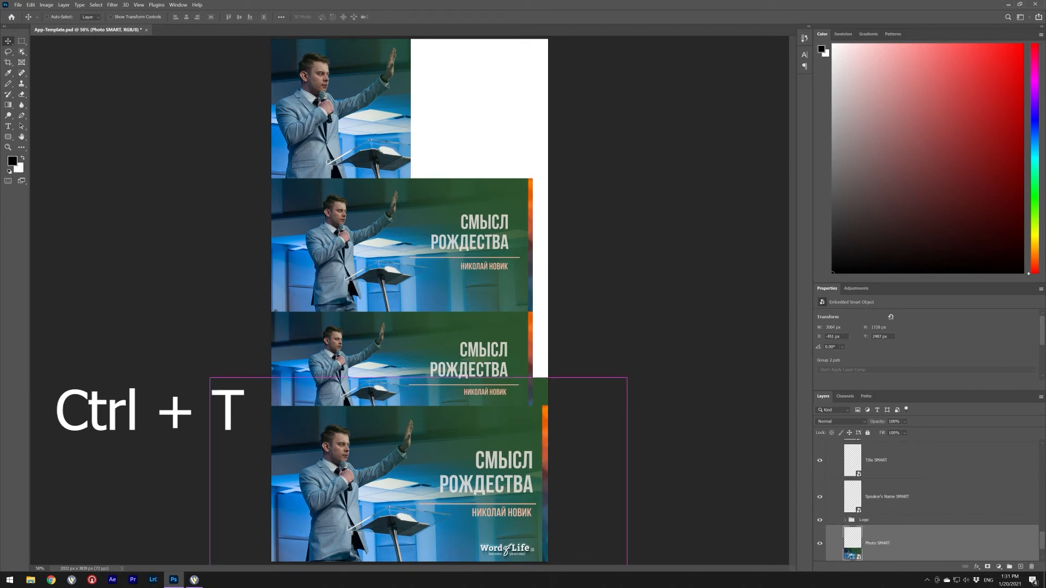
key(ctrl+t)
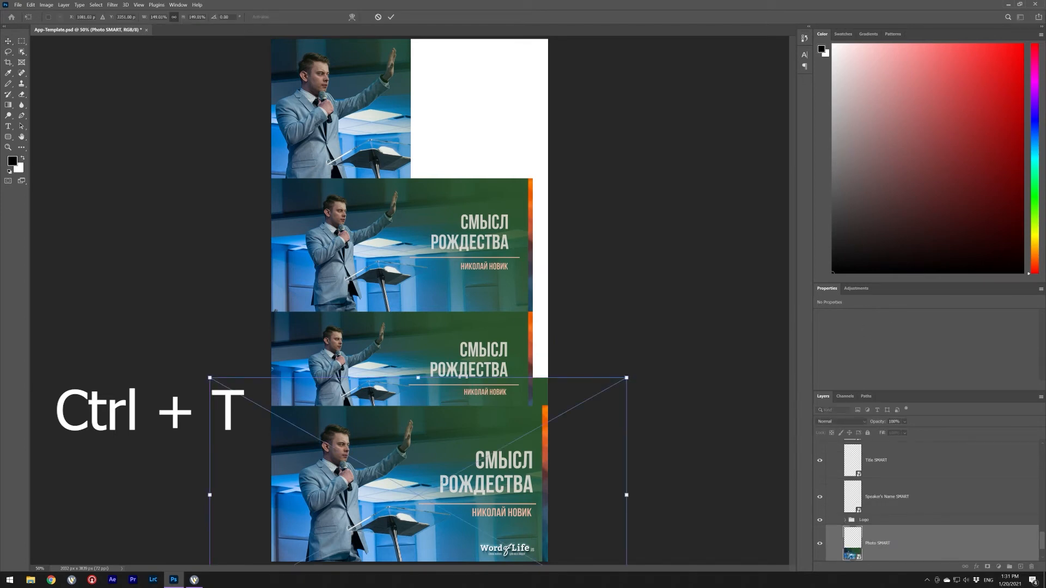
drag(626, 377, 689, 342)
drag(341, 523, 315, 549)
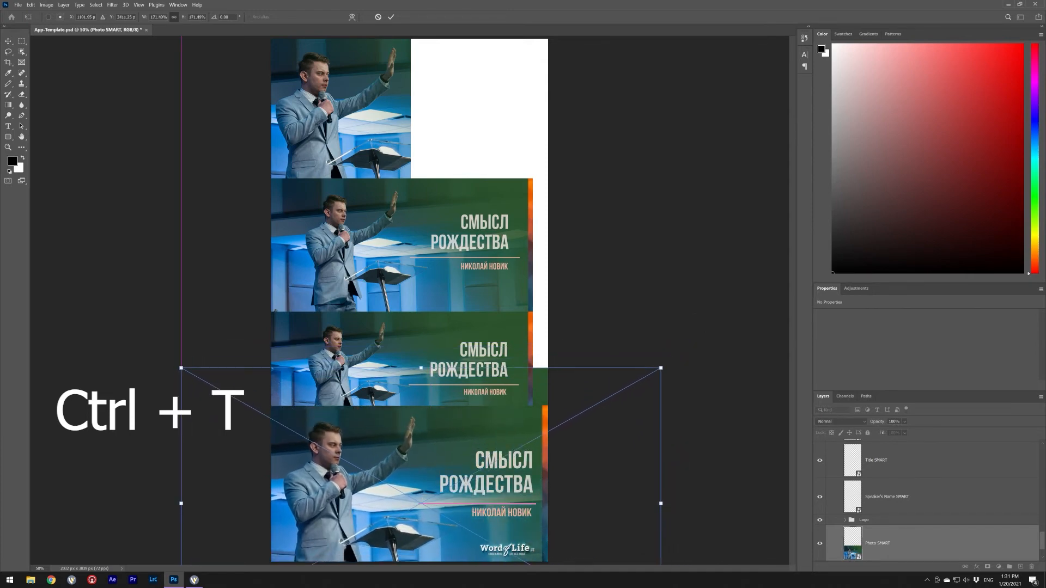
click(390, 17)
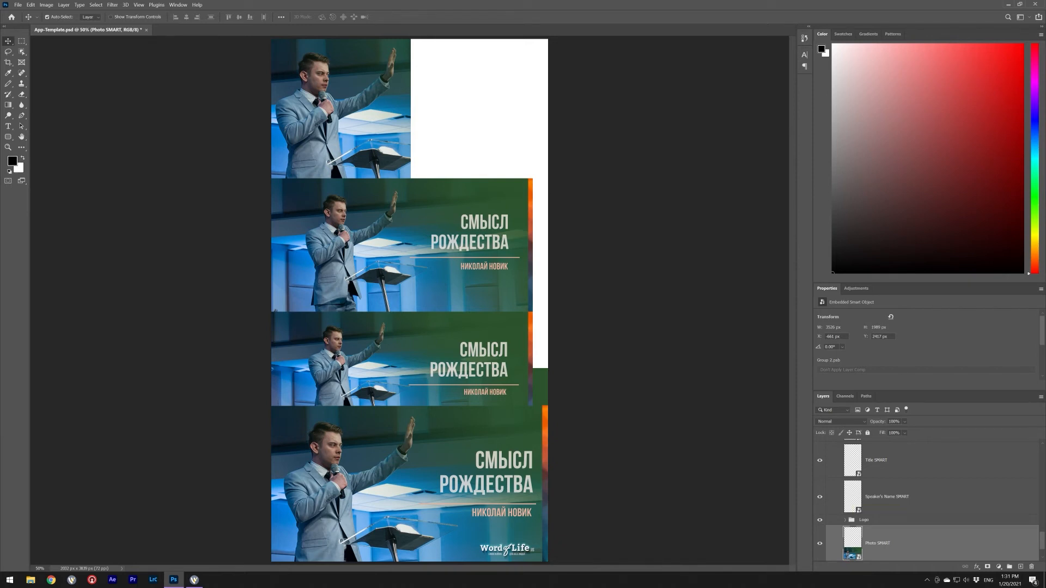
- Replace the Speaker's Name smart object text with the speaker's full name, then save and close it
double_click(852, 496)
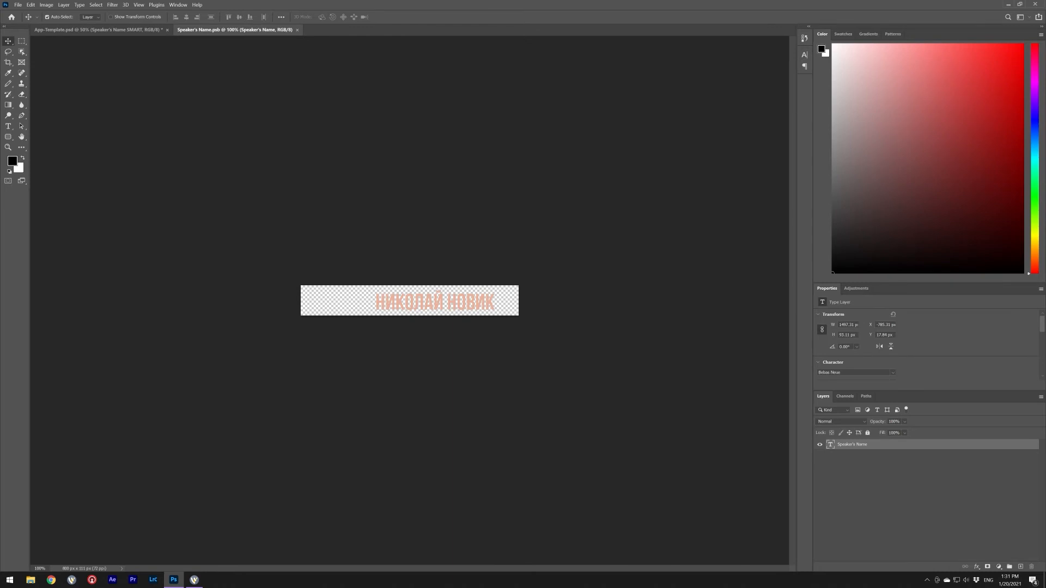
double_click(830, 444)
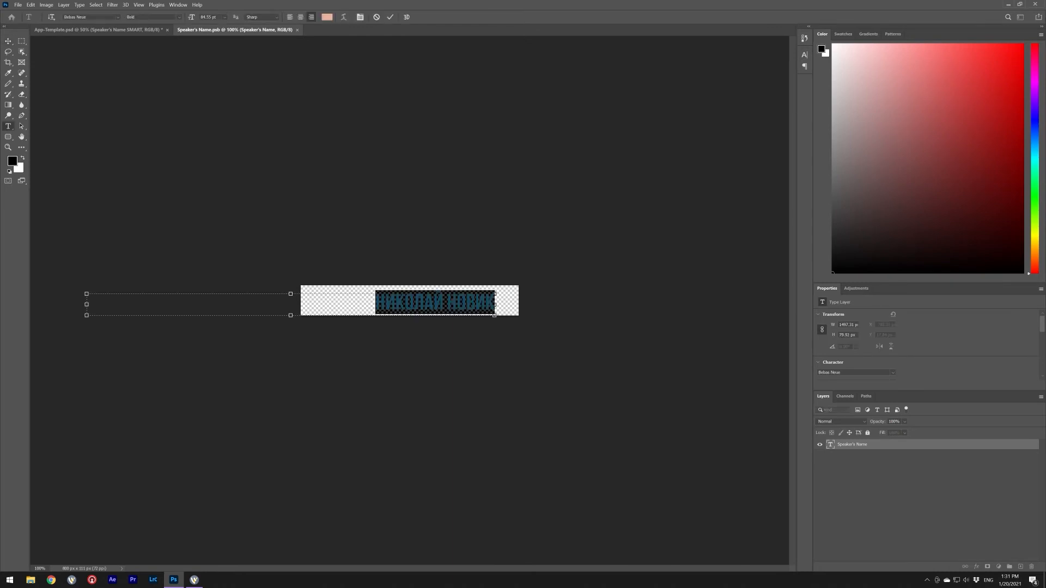
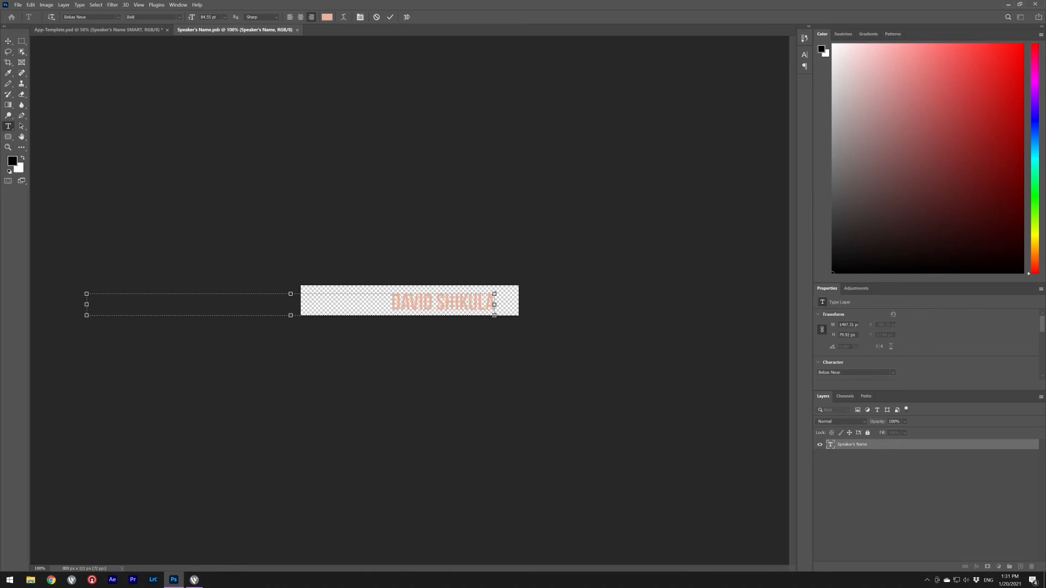
click(390, 17)
key(ctrl+s)
key(Return)
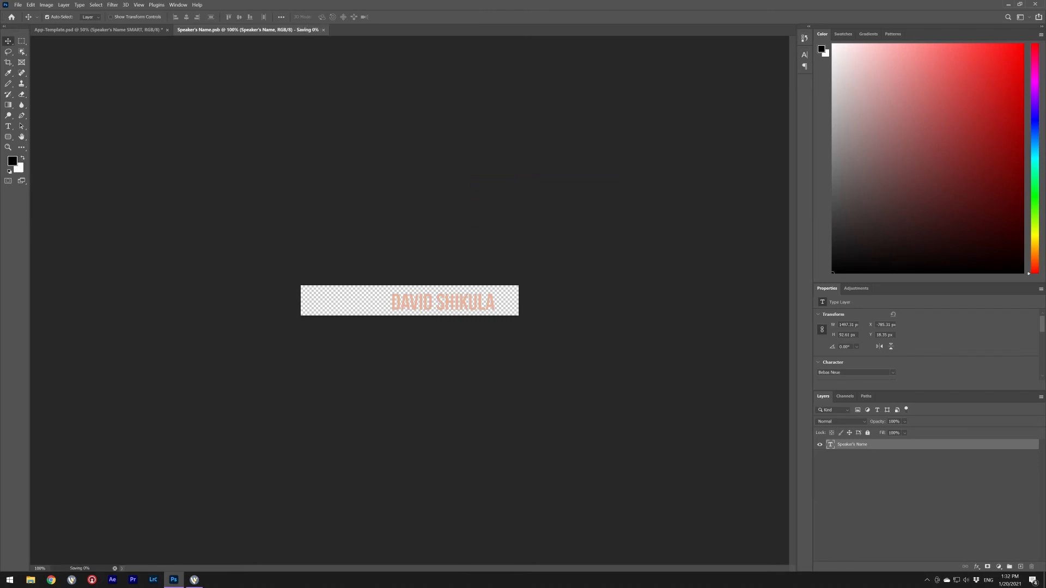
key(ctrl+w)
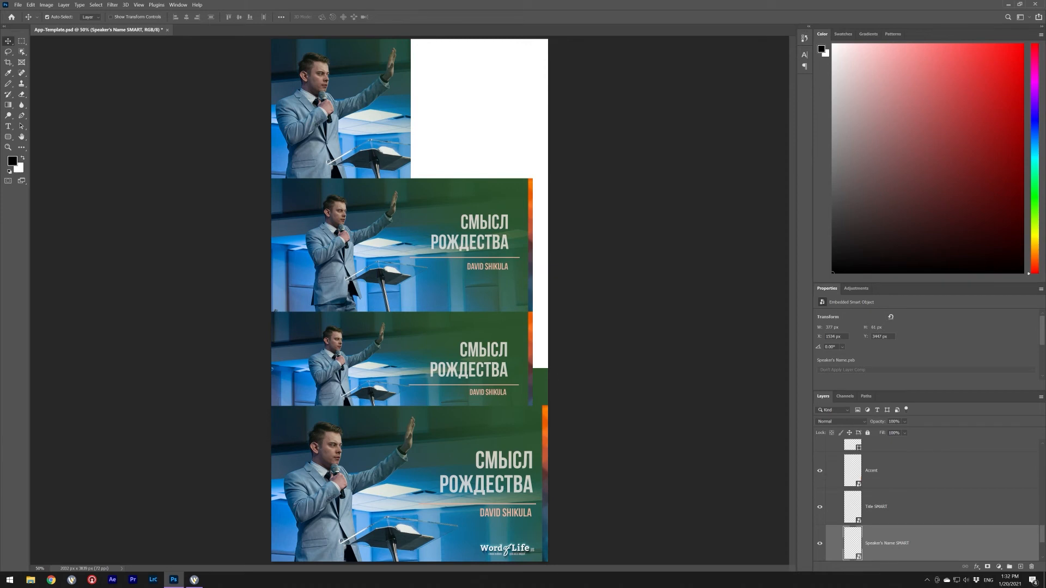
- Rewrite the Message Title text to read 'GOD IS' over 'KING OF ALL'
double_click(852, 507)
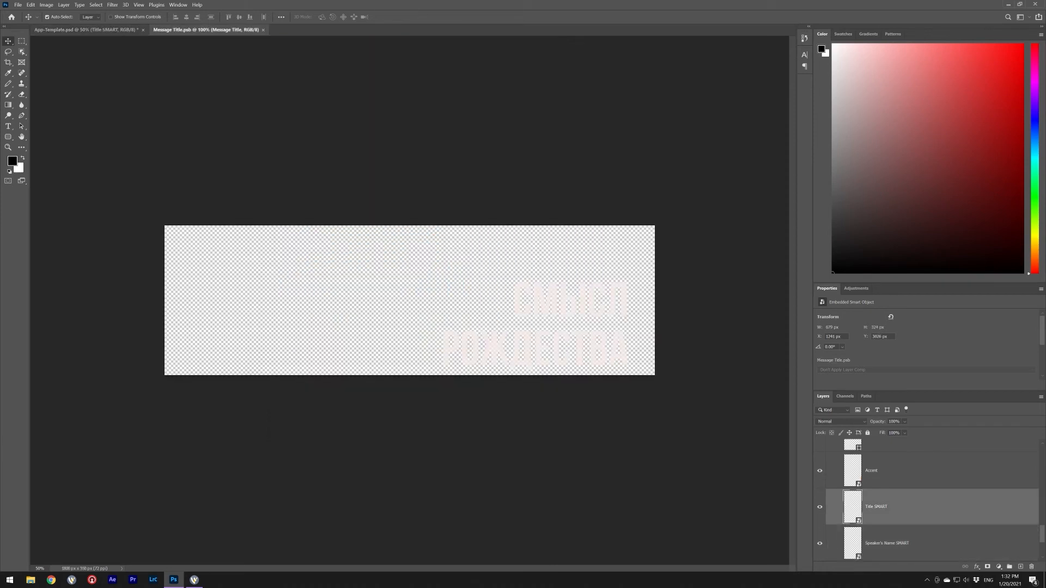
double_click(843, 447)
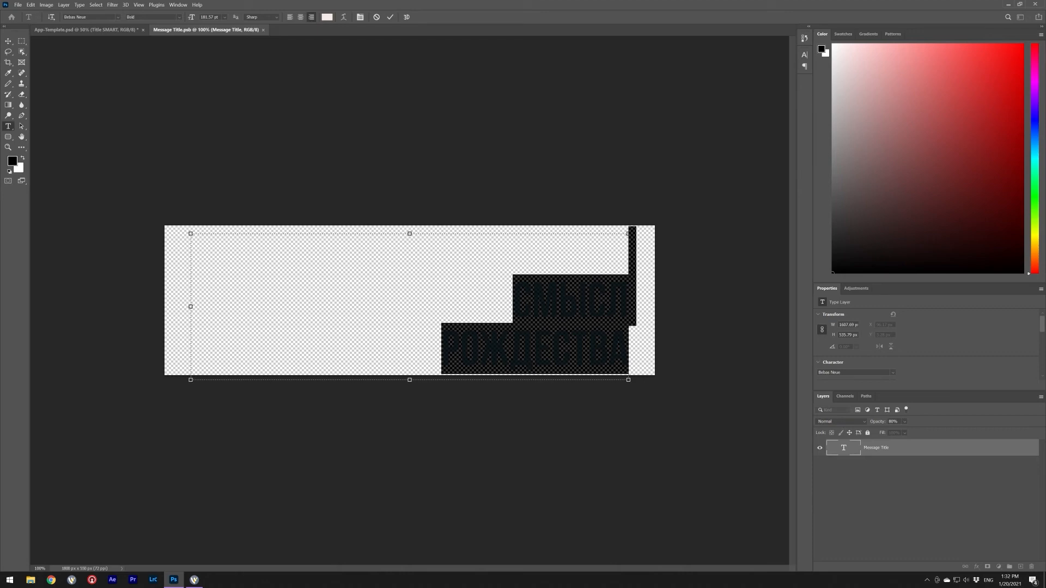
text(THE)
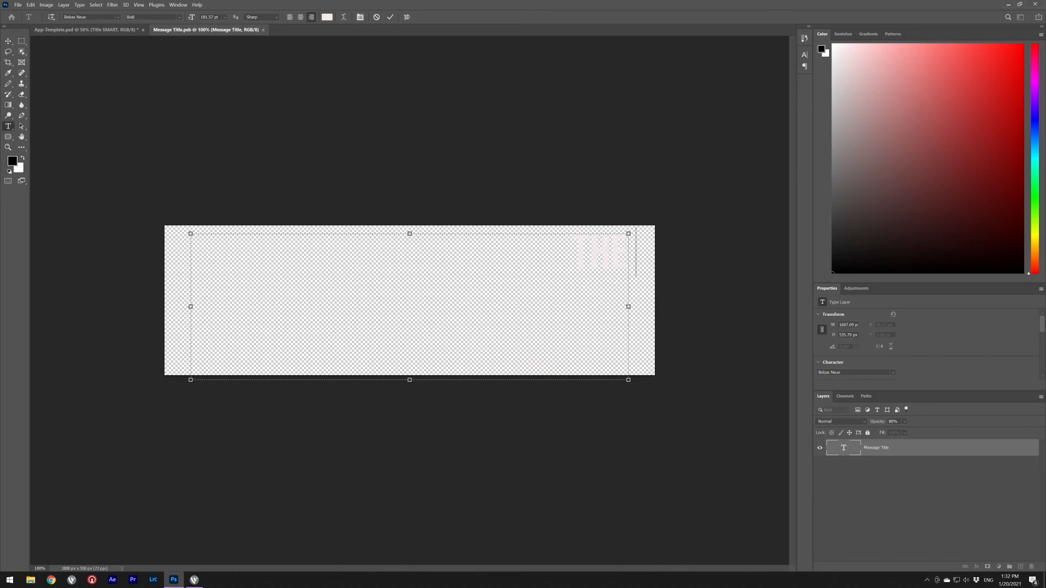
text( REASON)
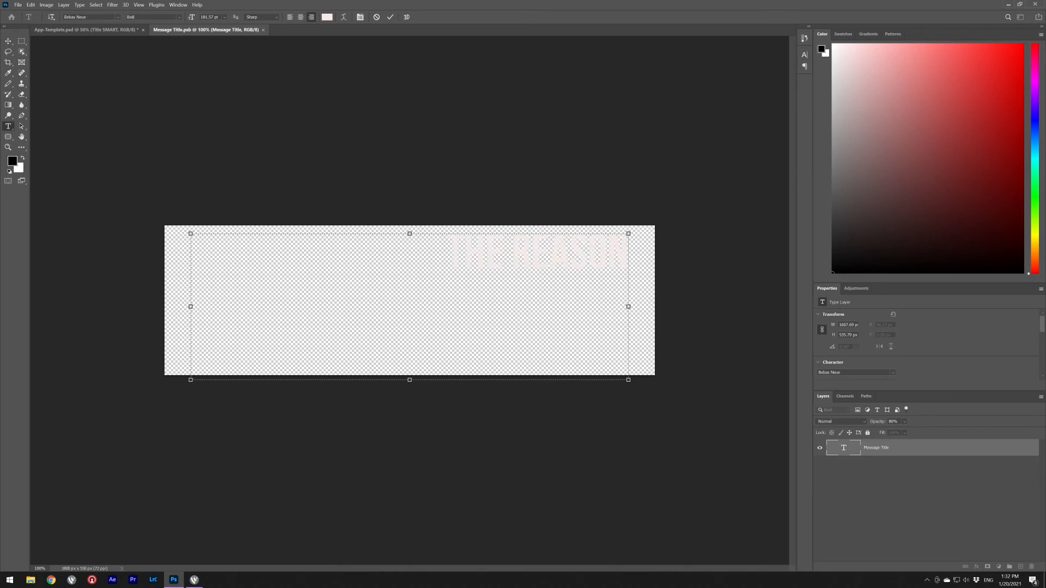
text( WHY GO)
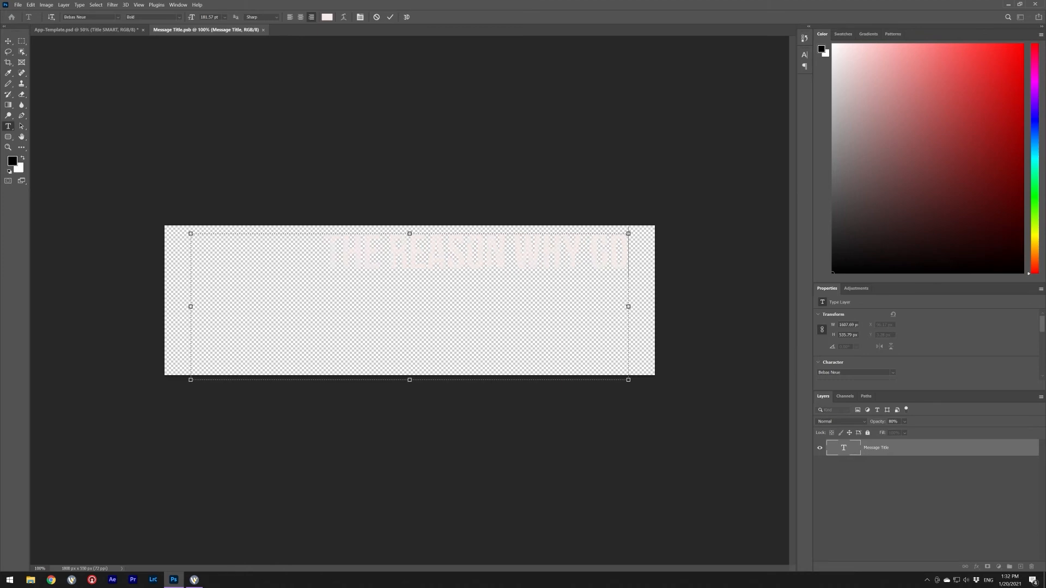
text(D IS KINF)
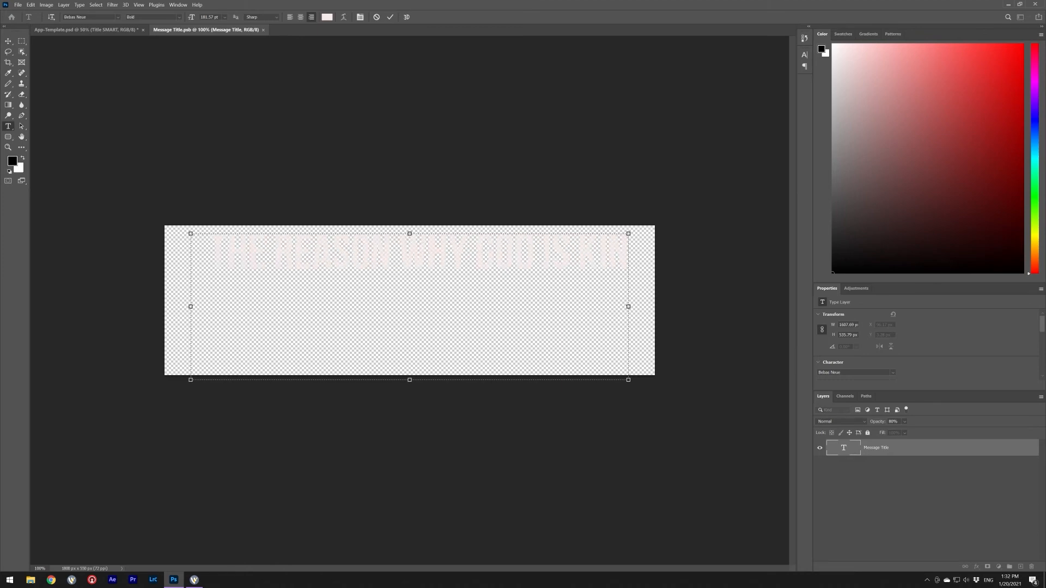
key(BackSpace)
text(D OF)
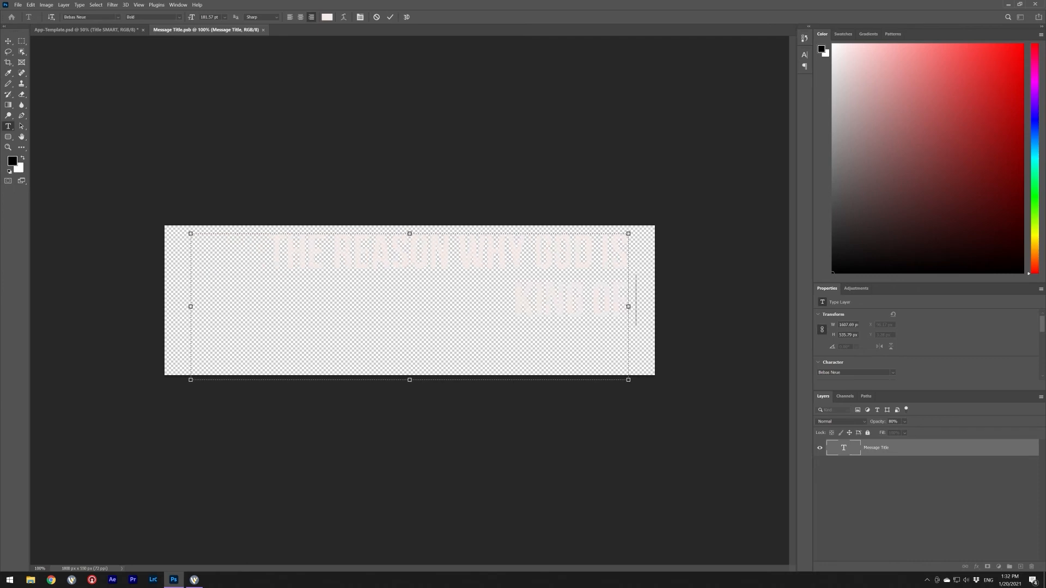
text( ALL)
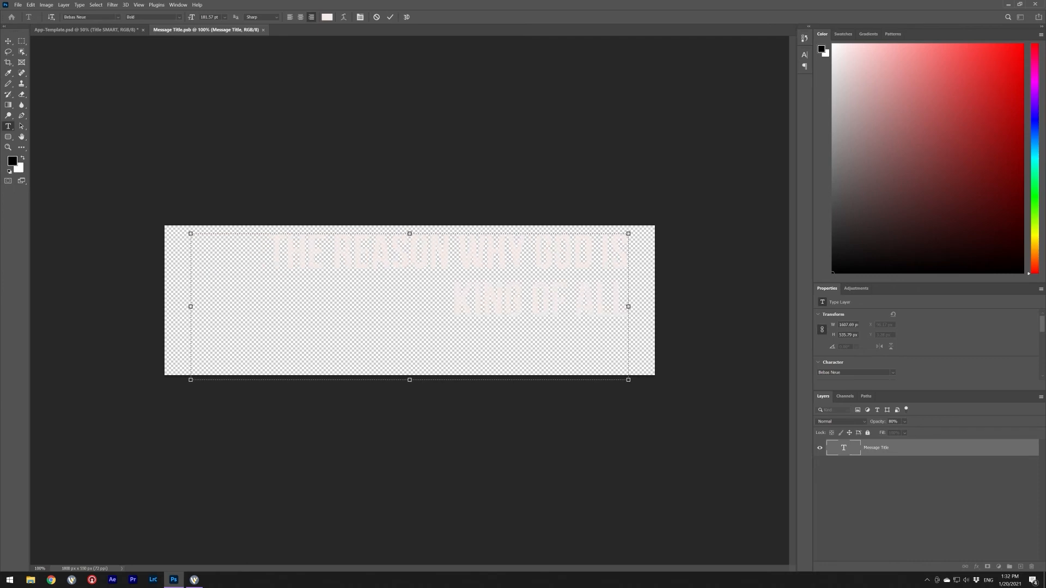
click(458, 253)
key(Return)
key(Return)
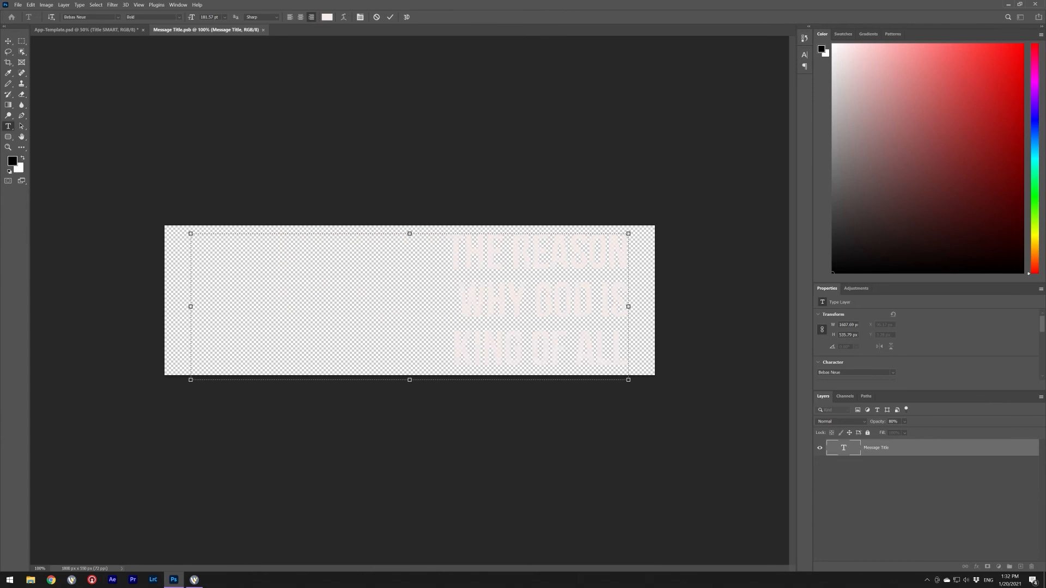
drag(534, 301, 447, 253)
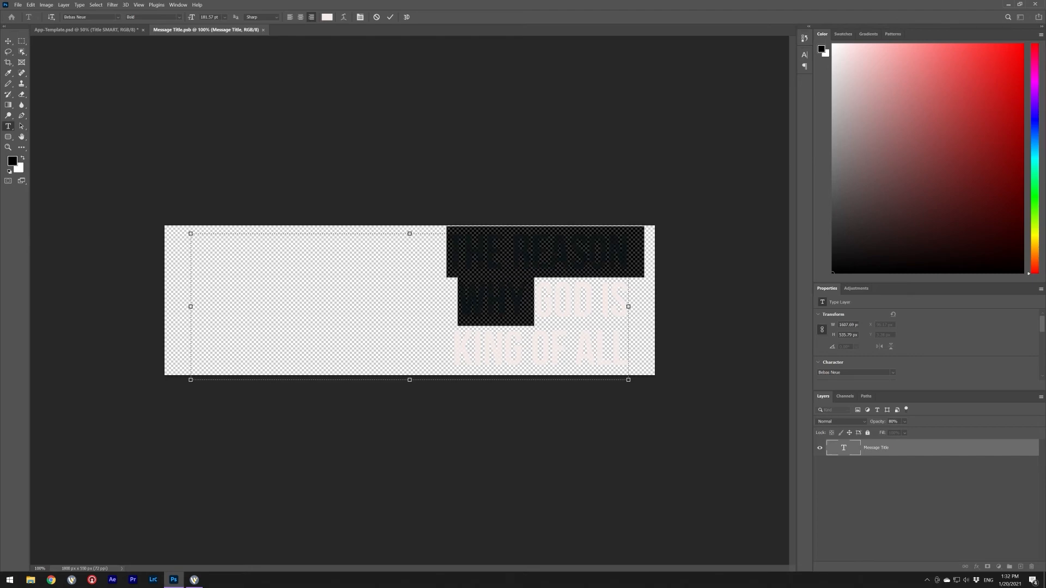
key(BackSpace)
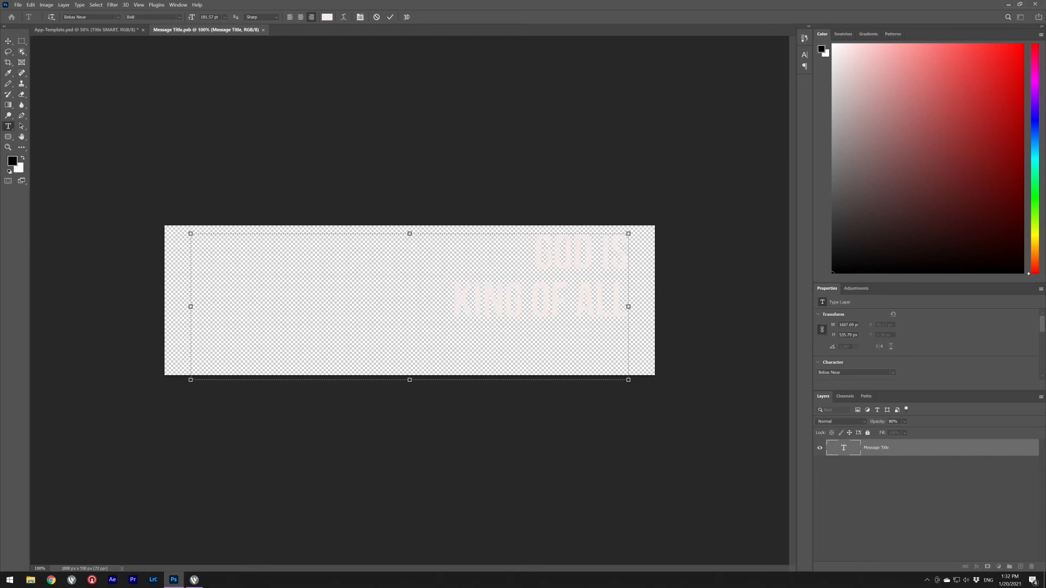
key(Return)
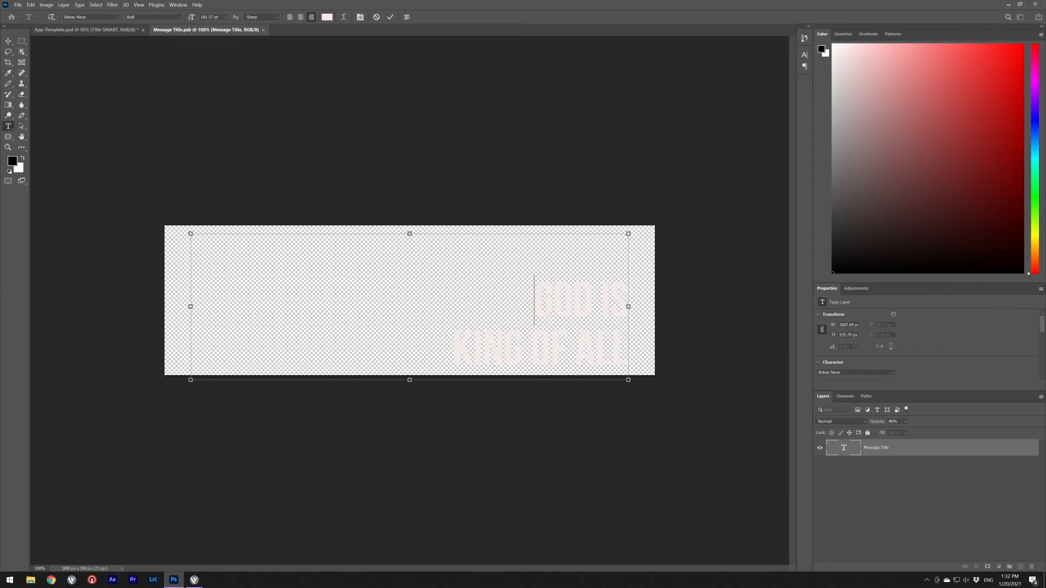
- Commit and save the title smart object, then move the photo copy down about 38 px
key(ctrl+Return)
key(v)
key(ctrl+w)
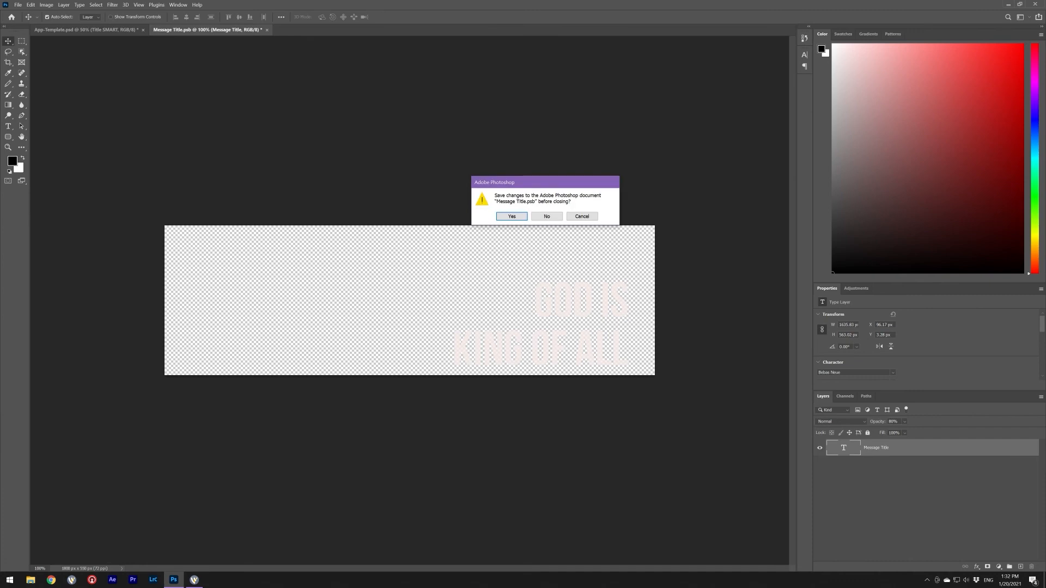
key(Return)
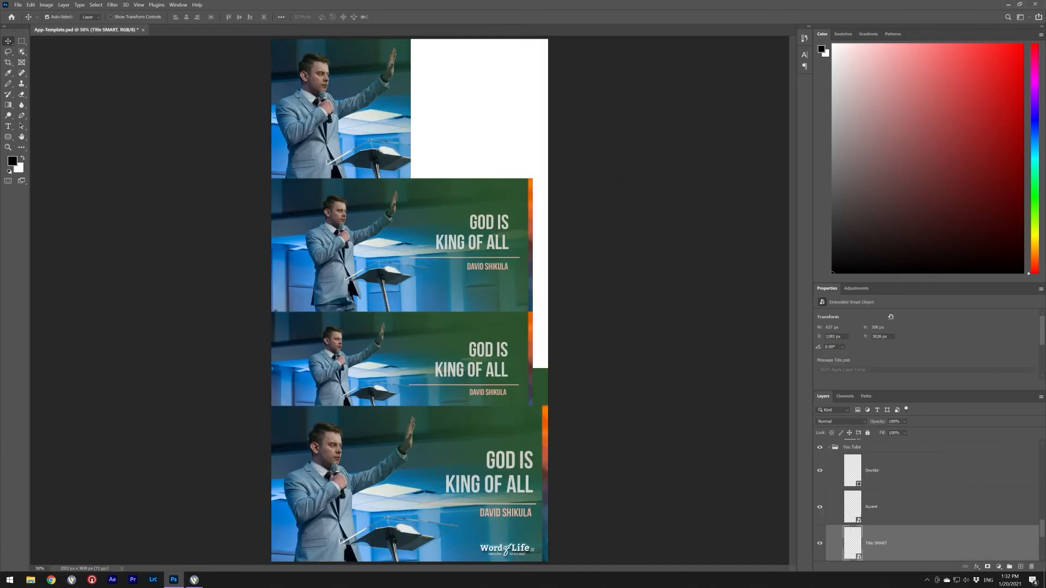
drag(490, 196, 490, 207)
click(491, 210)
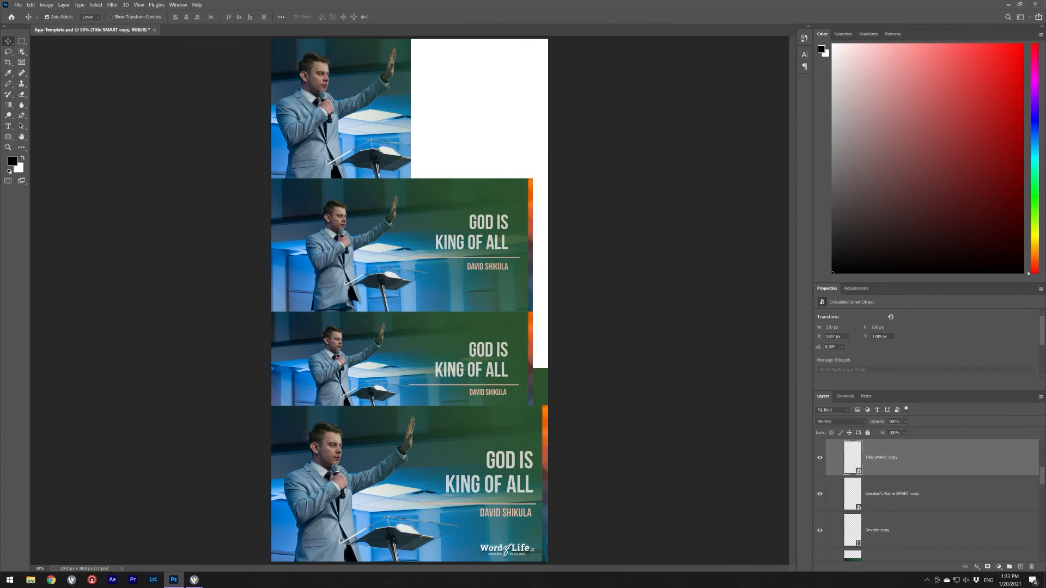
click(1008, 4)
- Create a new desktop folder named after the speaker and return to Photoshop
right_click(309, 324)
mouse_move(348, 422)
click(422, 422)
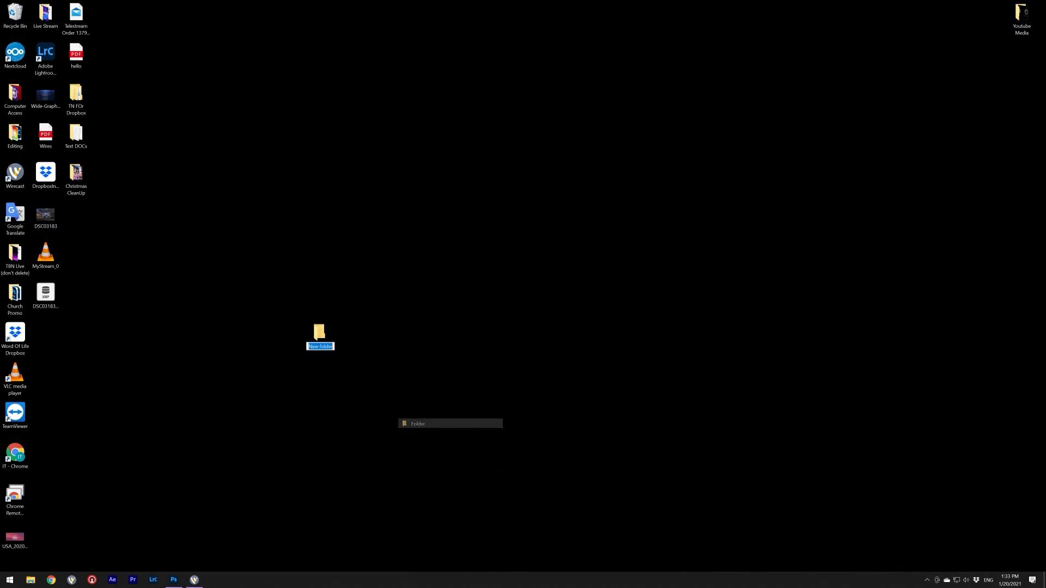
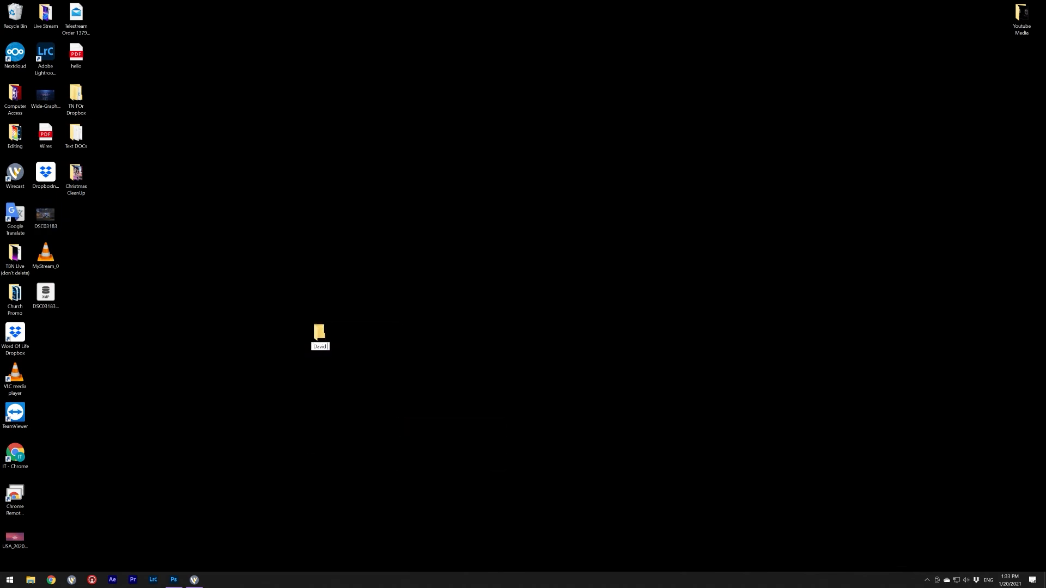
key(Return)
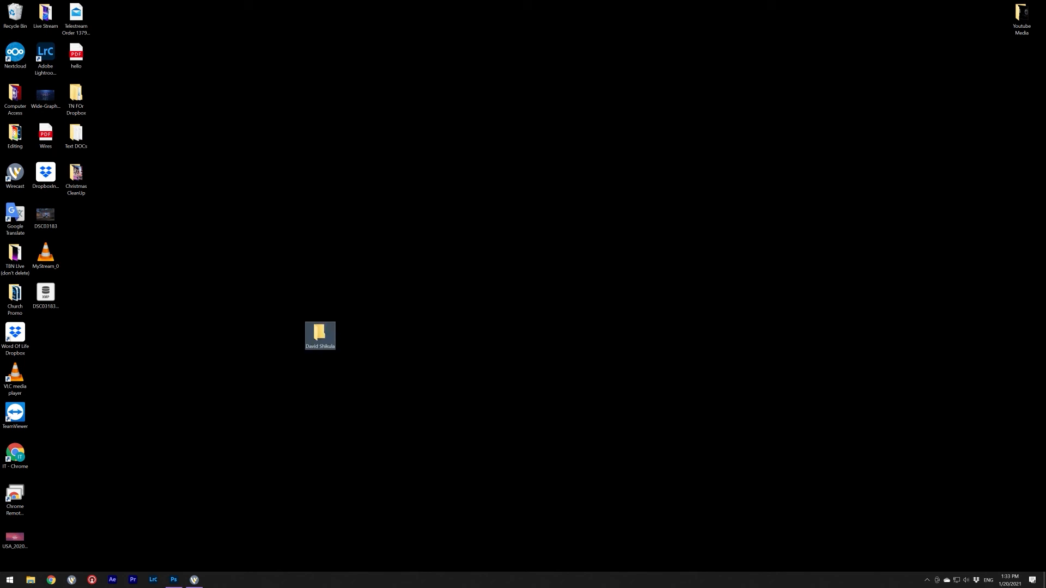
drag(291, 191, 263, 374)
drag(523, 264, 222, 375)
click(174, 579)
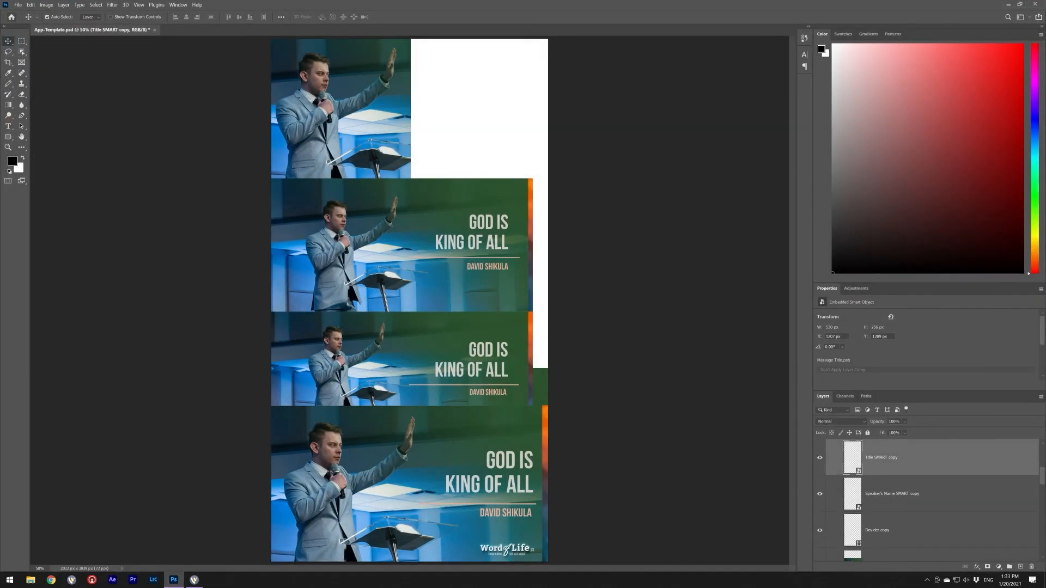
- Export App-Template as quality-100 JPEGs via Save for Web into the speaker's desktop folder
key(alt+f)
mouse_move(60, 118)
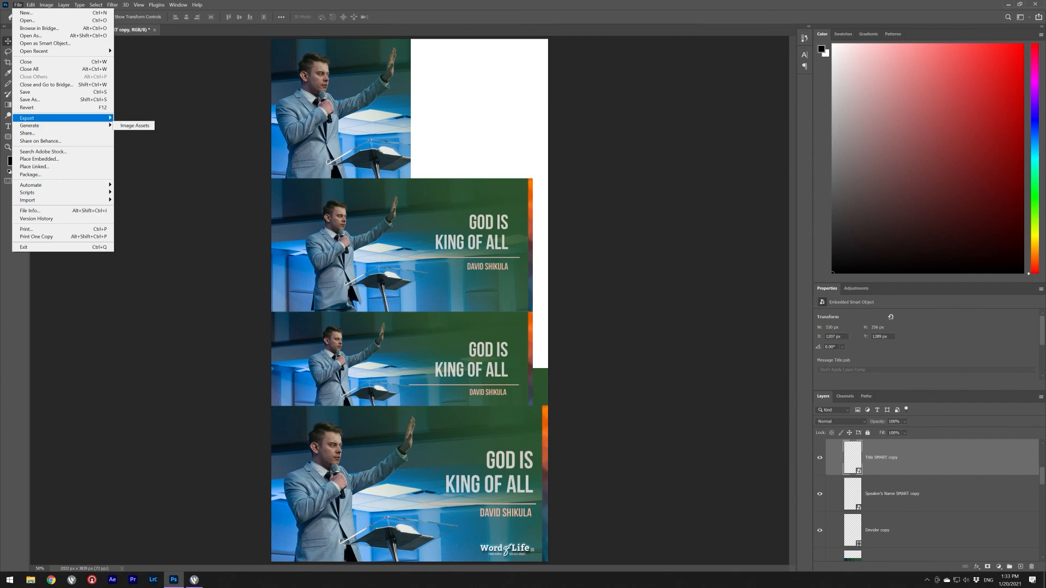
click(146, 147)
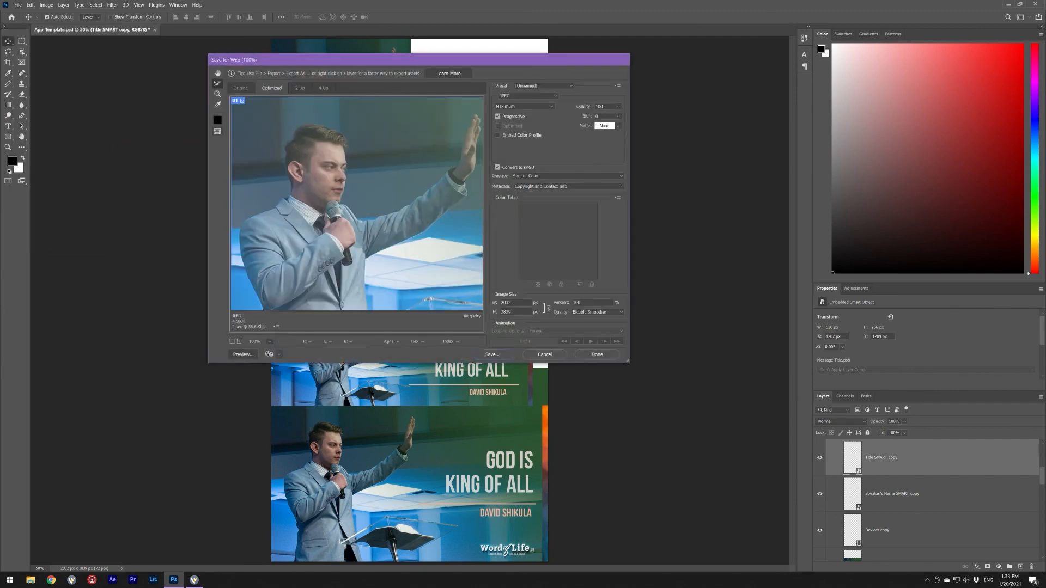
key(Return)
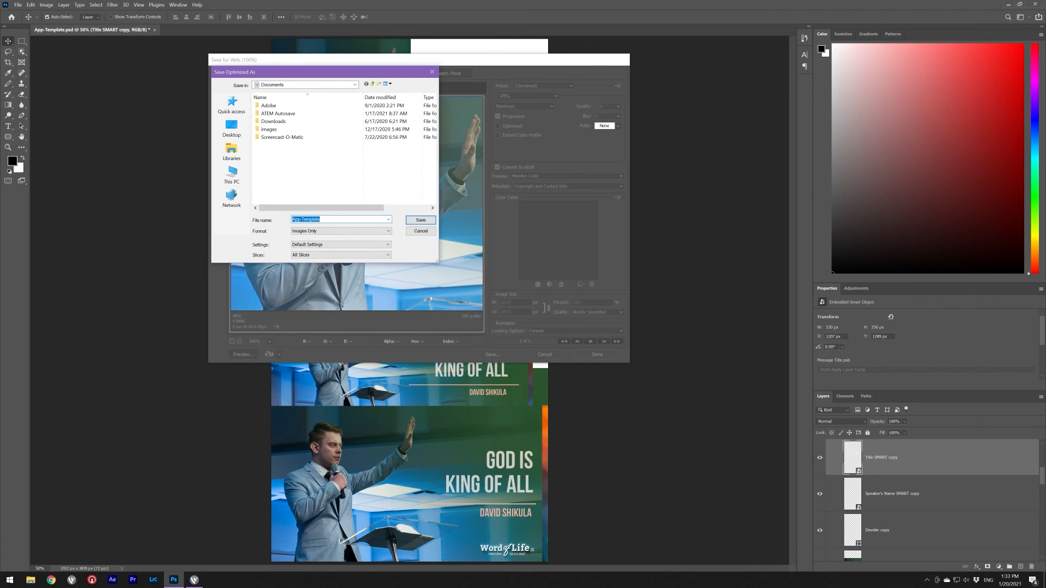
click(231, 128)
scroll(327, 153, down, 3)
scroll(302, 152, down, 3)
click(289, 192)
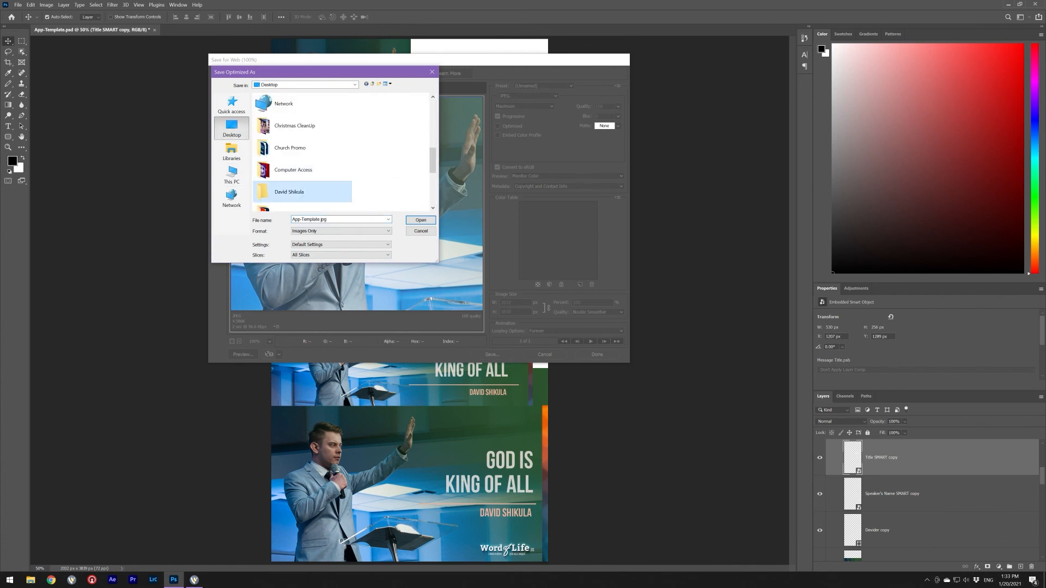
key(Return)
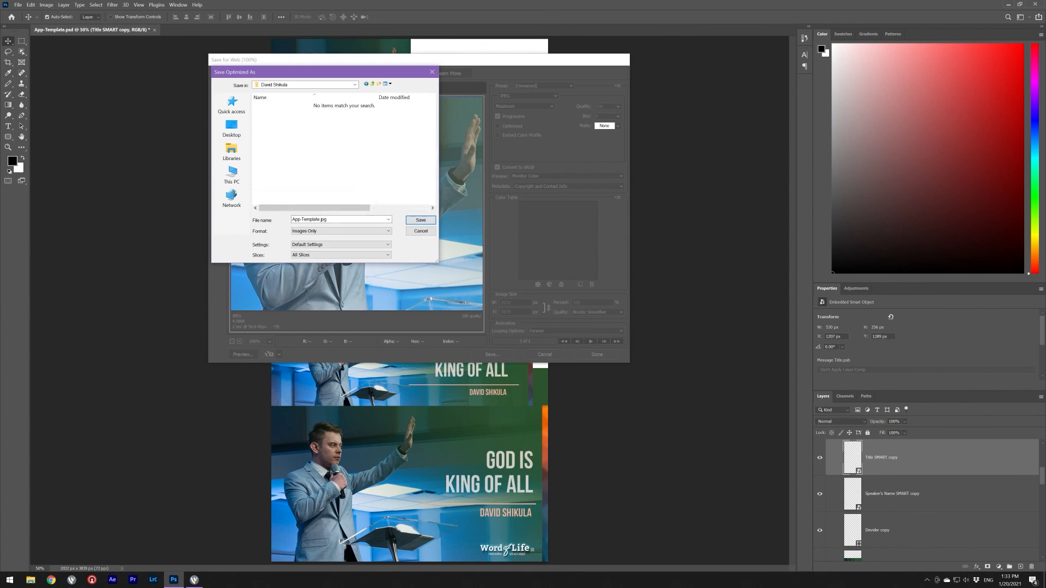
click(420, 220)
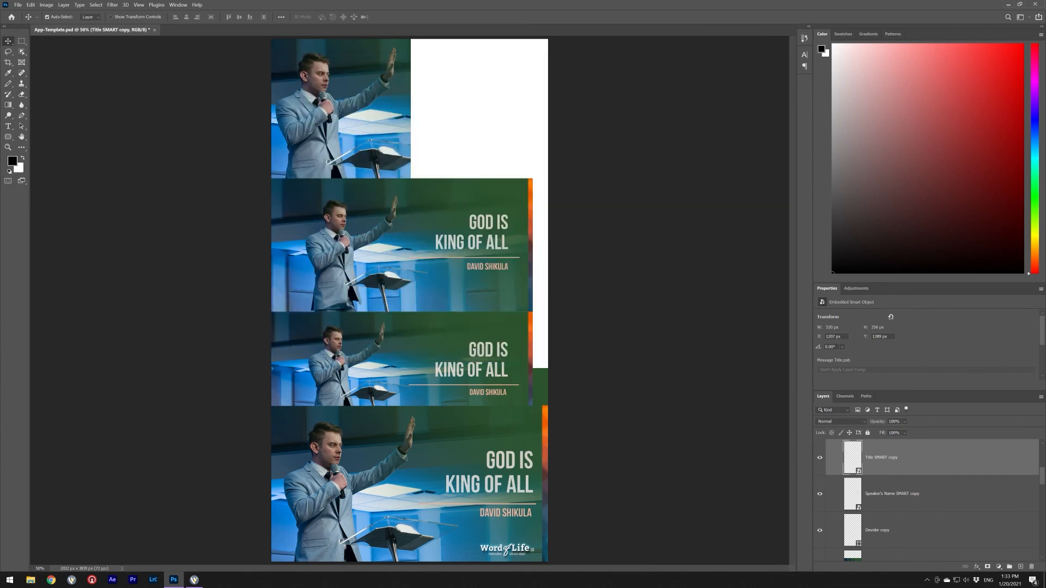
- Open the speaker's images folder and preview Youtube.jpg alongside the Banner, Square and Wide exports
click(1008, 5)
double_click(319, 333)
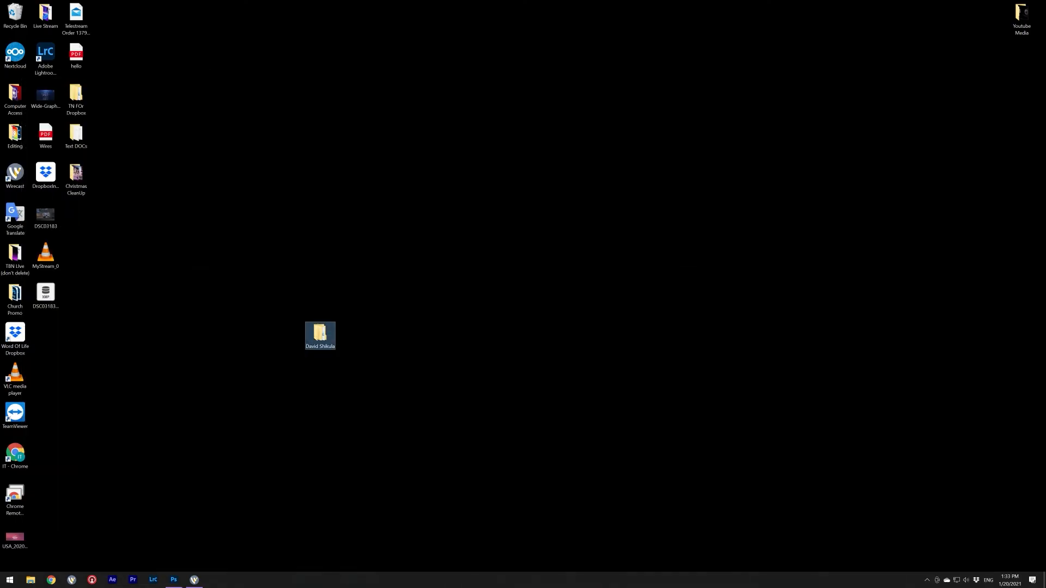
double_click(338, 131)
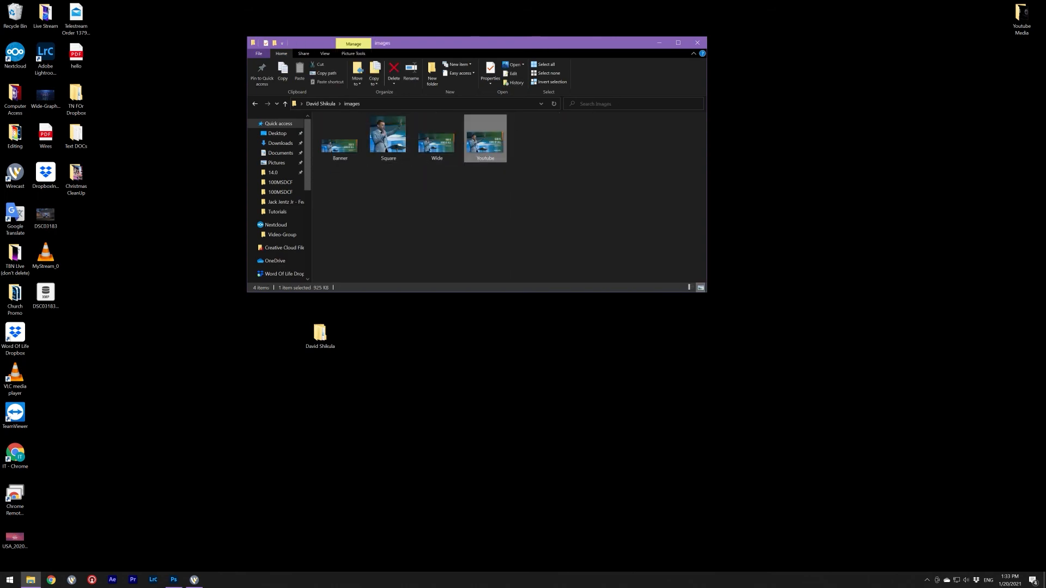
double_click(485, 141)
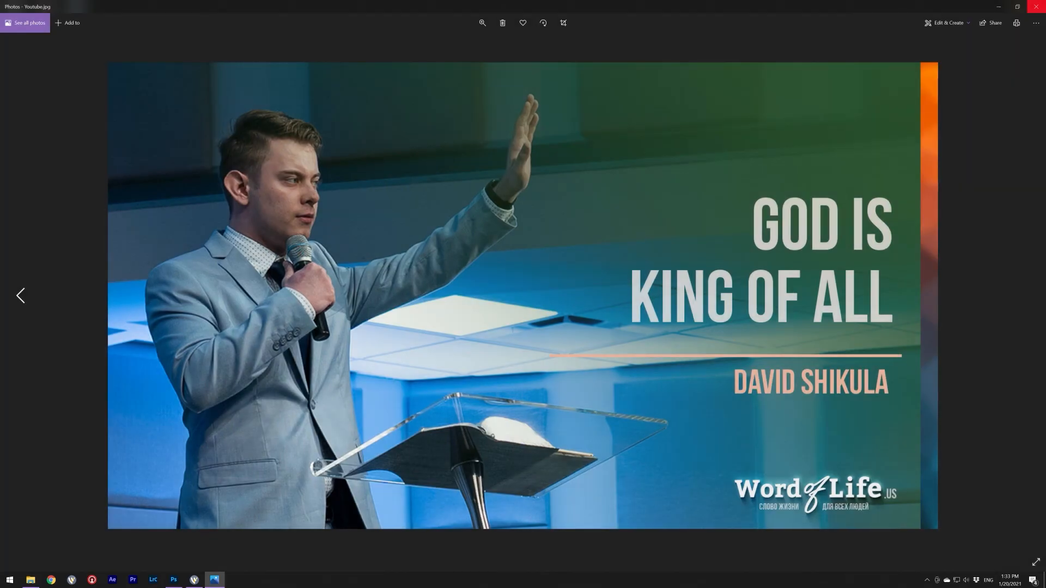
click(1036, 7)
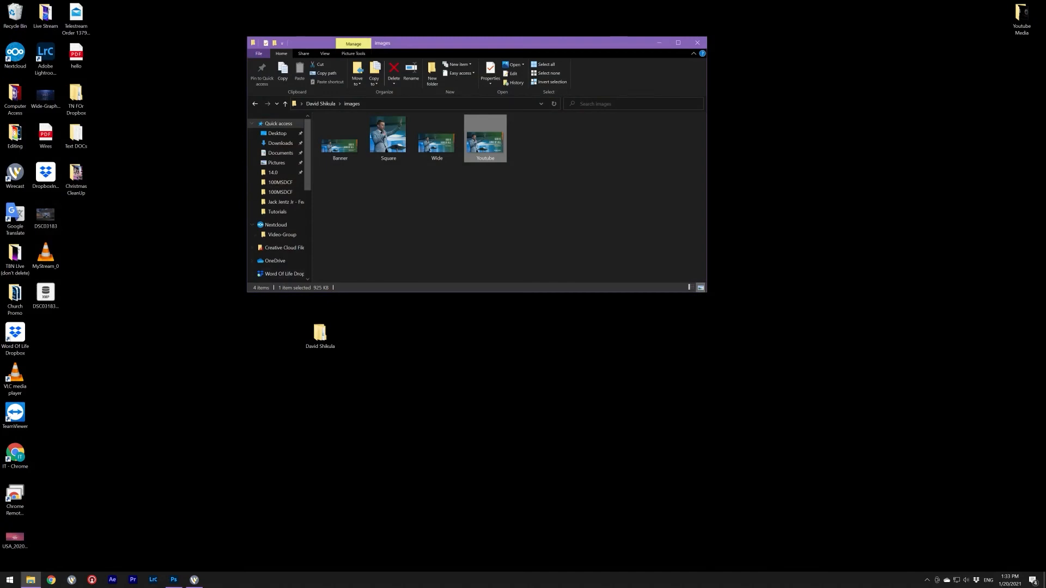